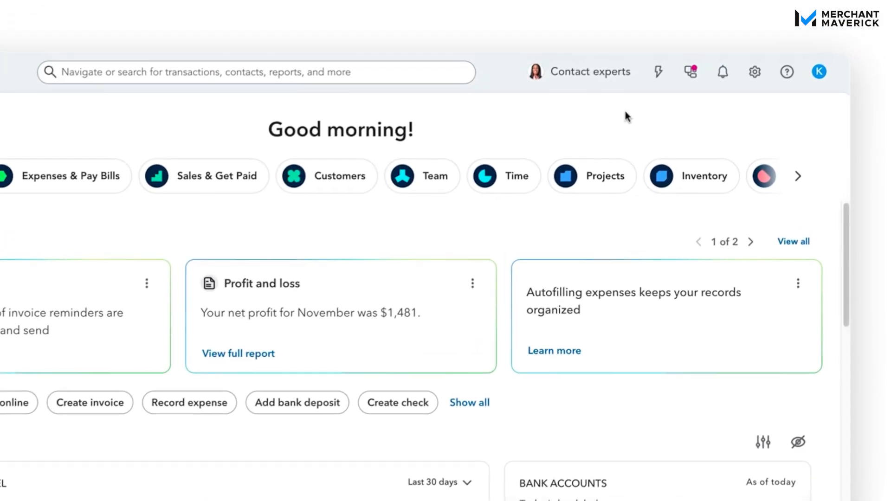
Open Custom form styles from the gear menu's Your Company section
left_click(757, 78)
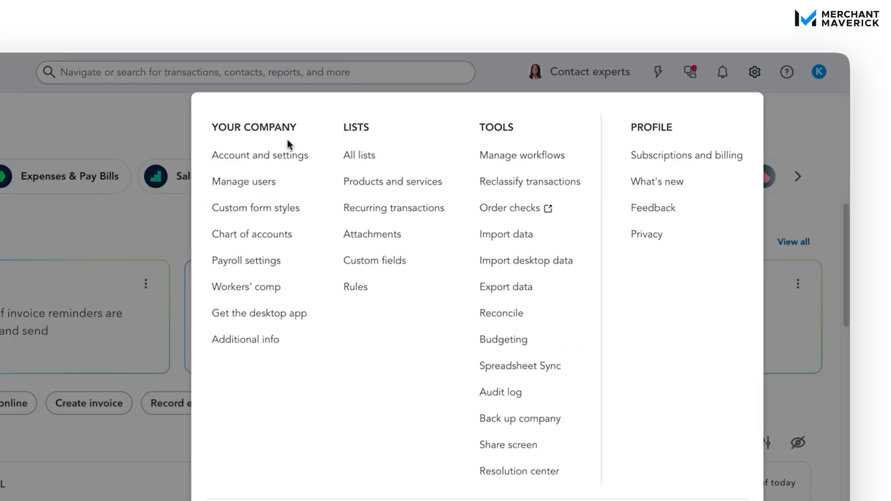
left_click(275, 218)
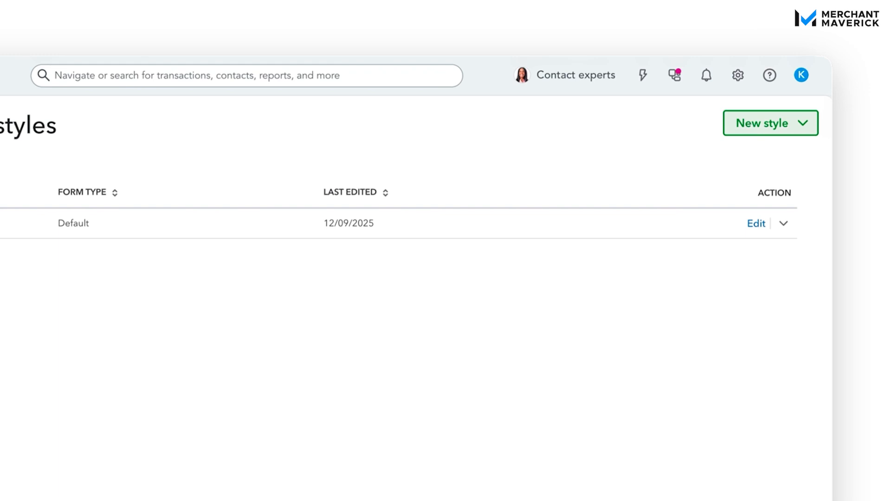
Start a new Invoice style from the New style dropdown
left_click(771, 123)
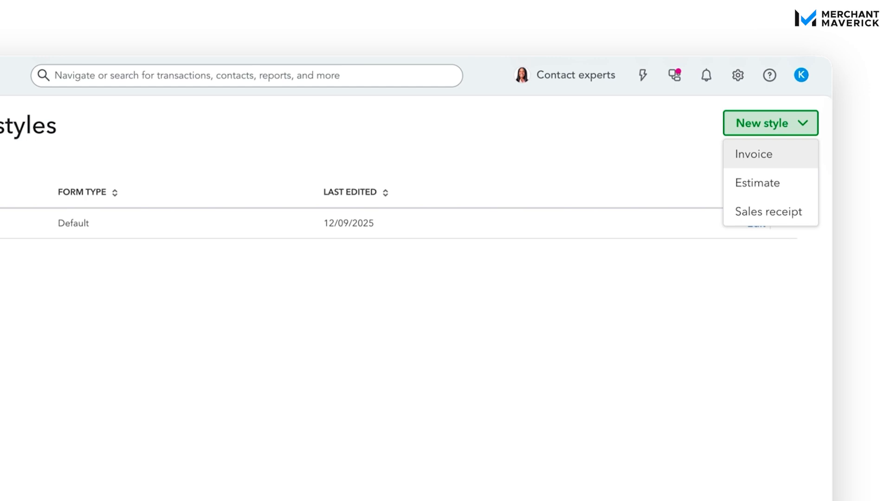
left_click(754, 154)
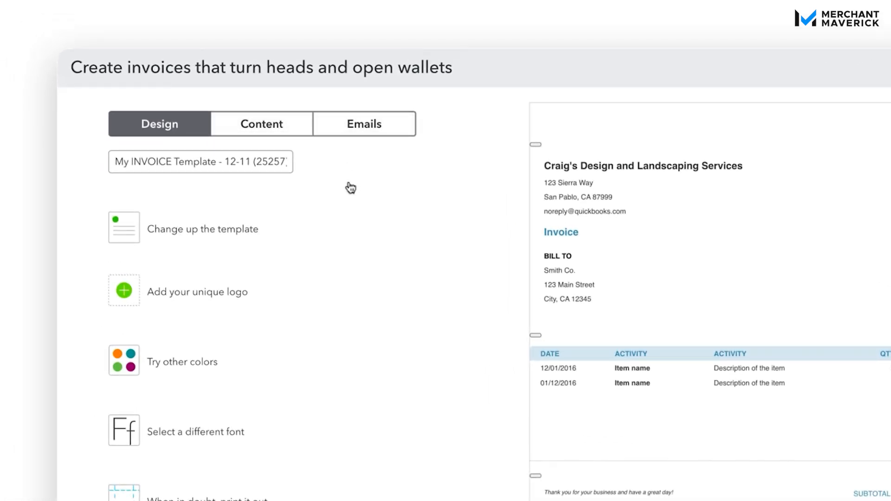
Preview the invoice in the Airy new, Airy classic, Modern, Fresh, Bold and Friendly templates
left_click(202, 229)
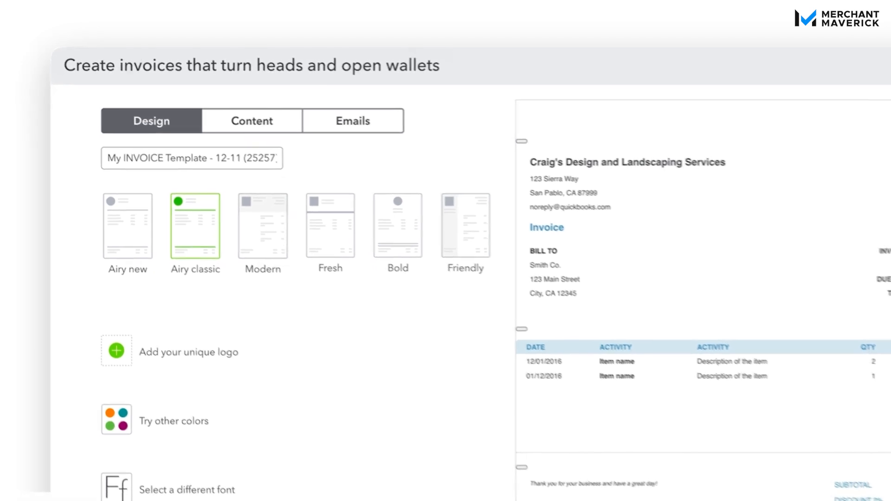
left_click(75, 213)
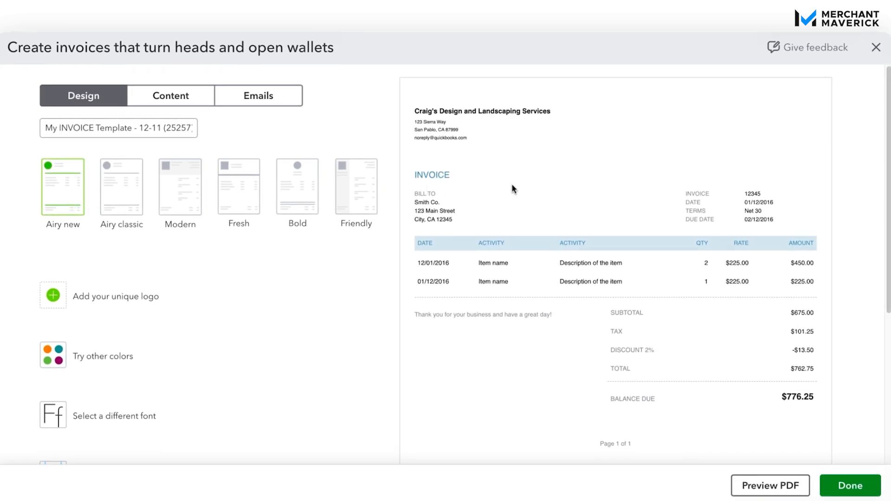
left_click(138, 199)
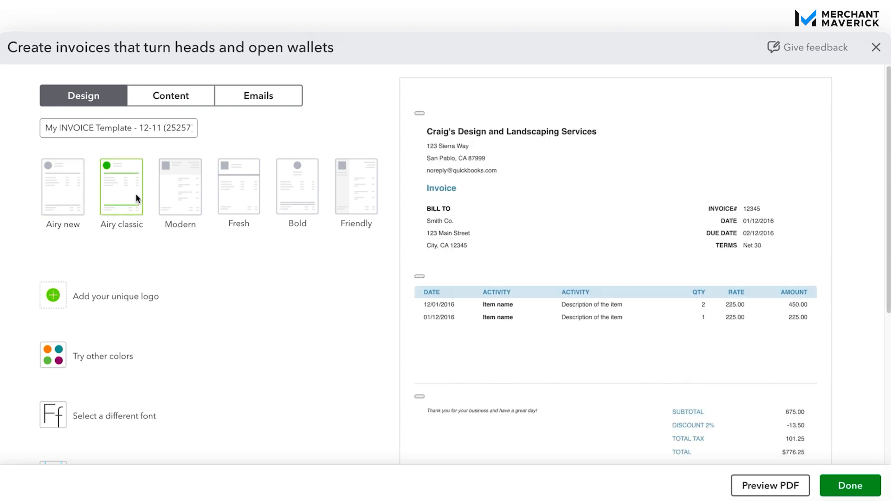
left_click(192, 199)
left_click(255, 193)
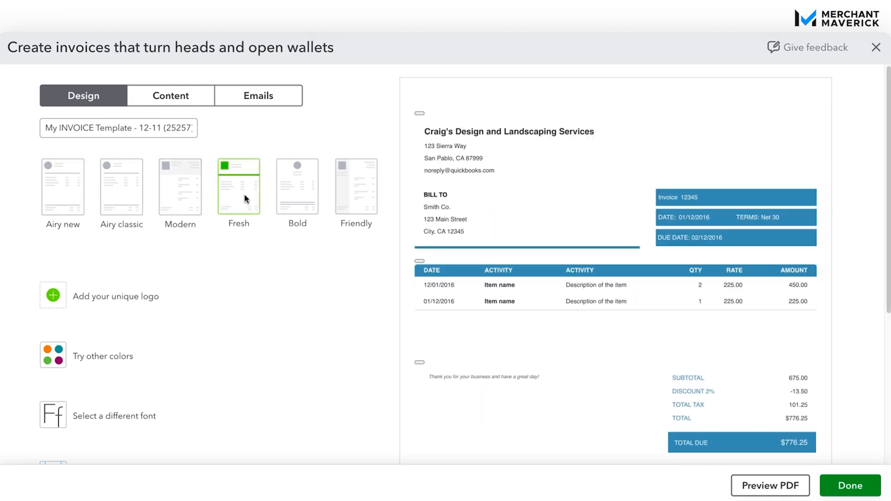
left_click(302, 194)
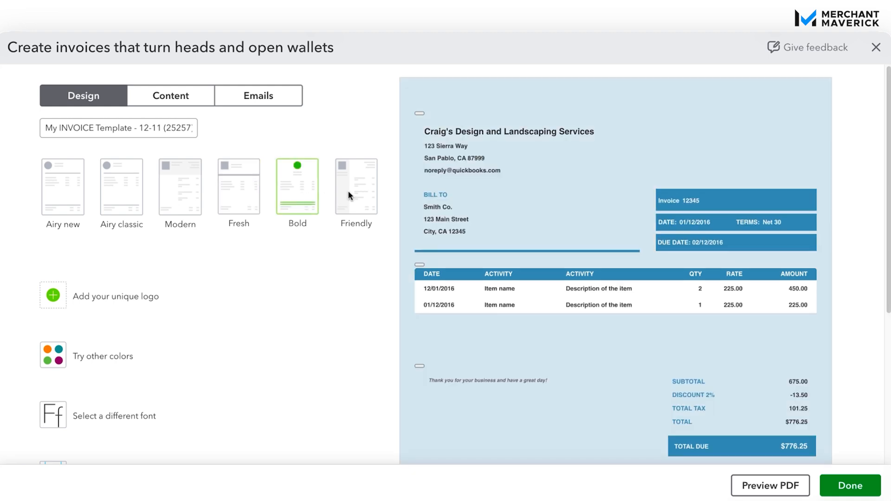
left_click(347, 190)
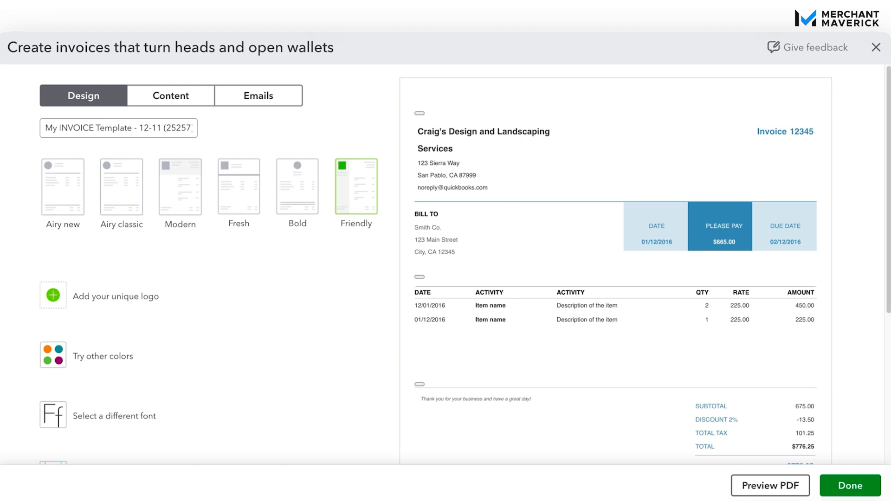
Recheck Bold and Fresh, then apply the Modern template and go to logo edits
left_click(297, 199)
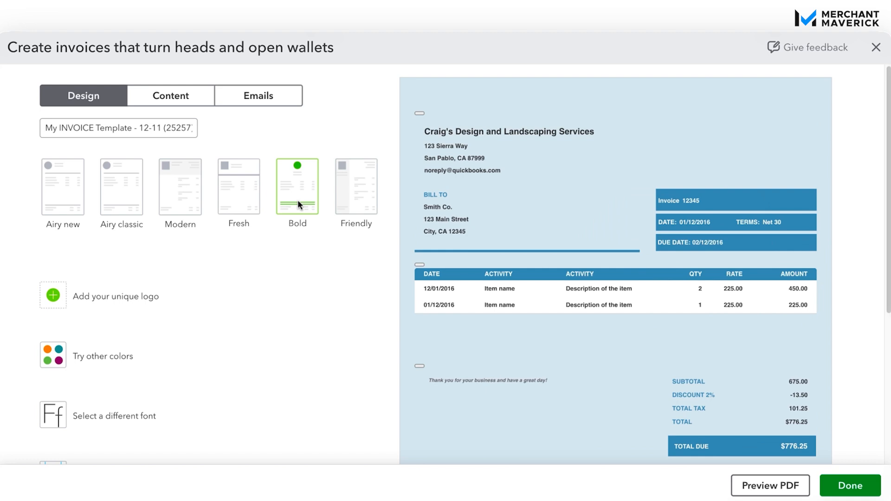
left_click(252, 208)
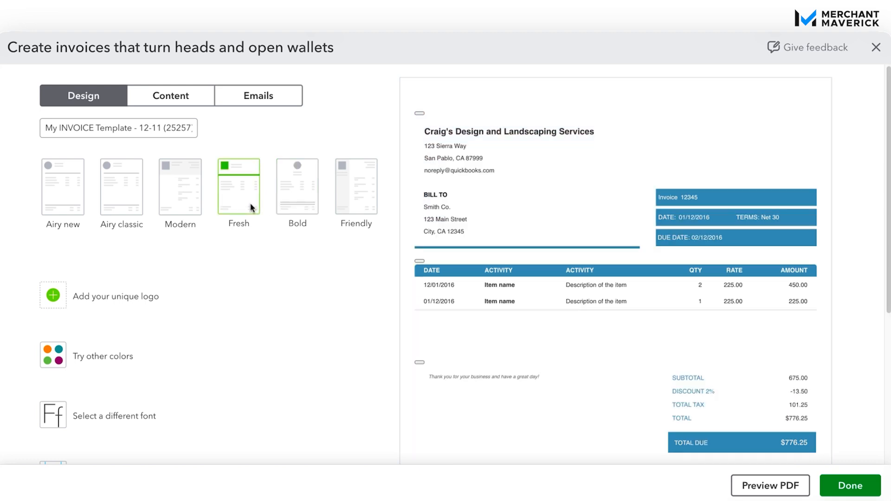
left_click(185, 208)
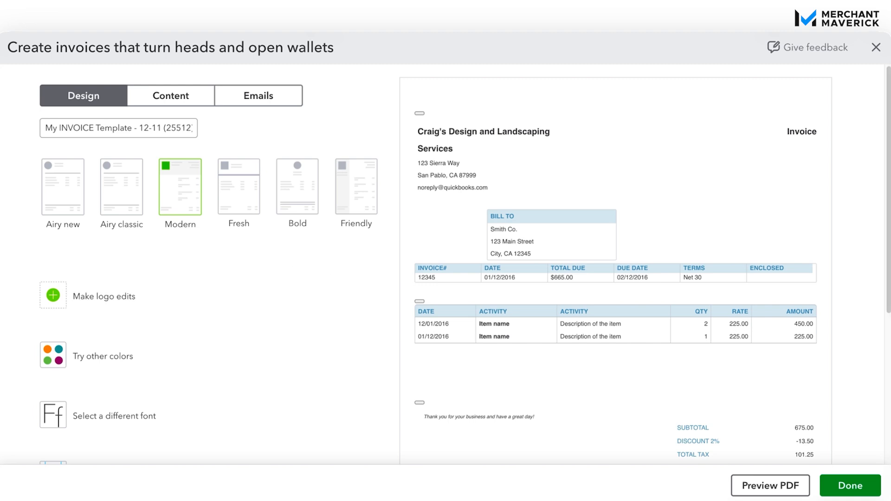
left_click(160, 306)
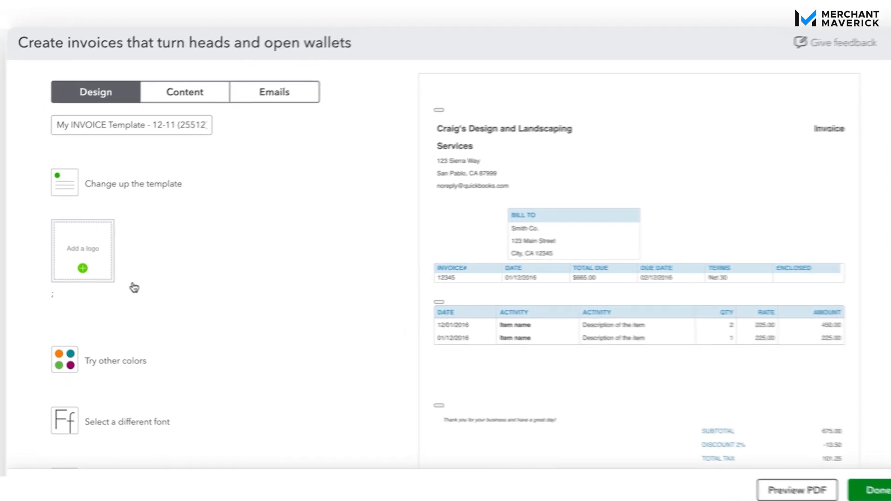
Add the saved cupcake logo to the invoice
left_click(163, 259)
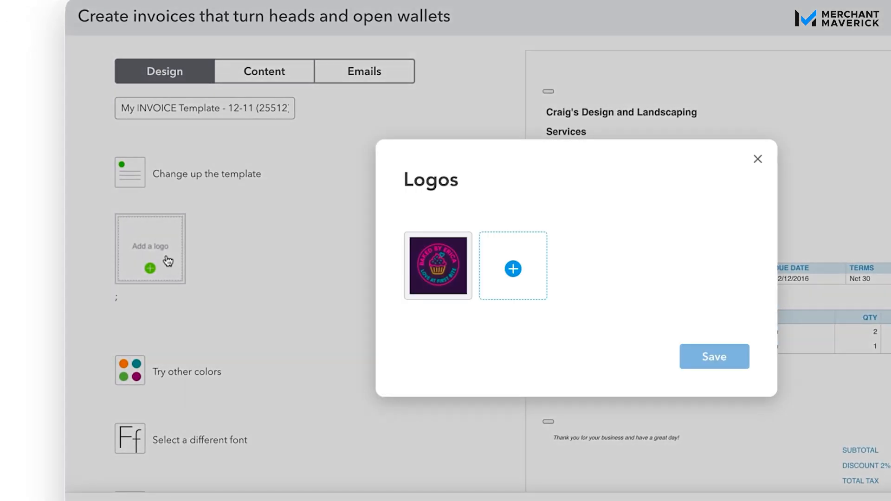
mouse_move(445, 298)
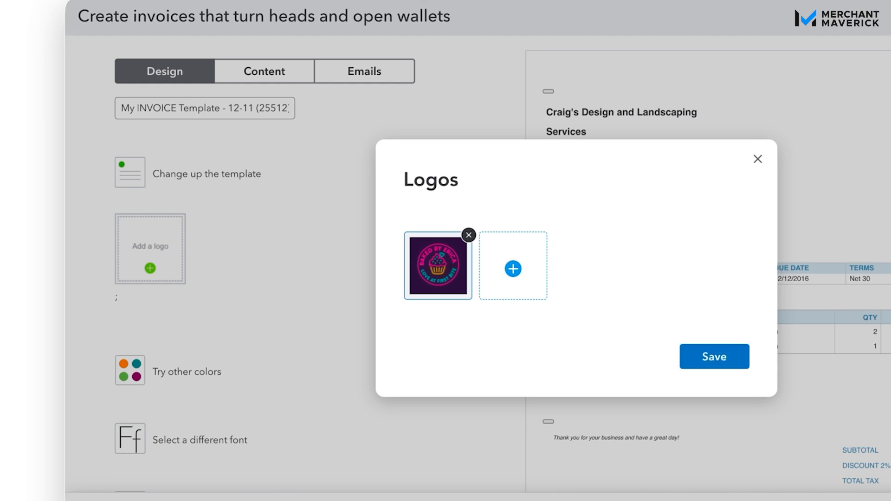
left_click(698, 355)
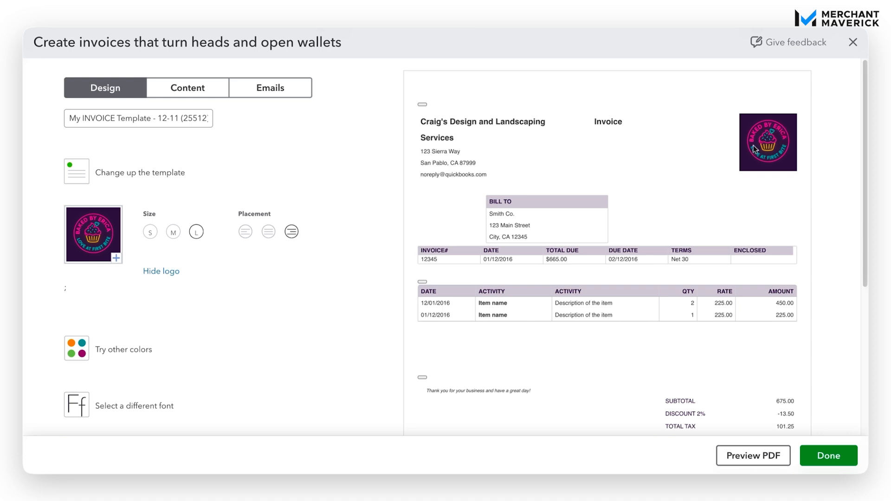
Set the logo to large size with centred placement in the header
left_click(173, 234)
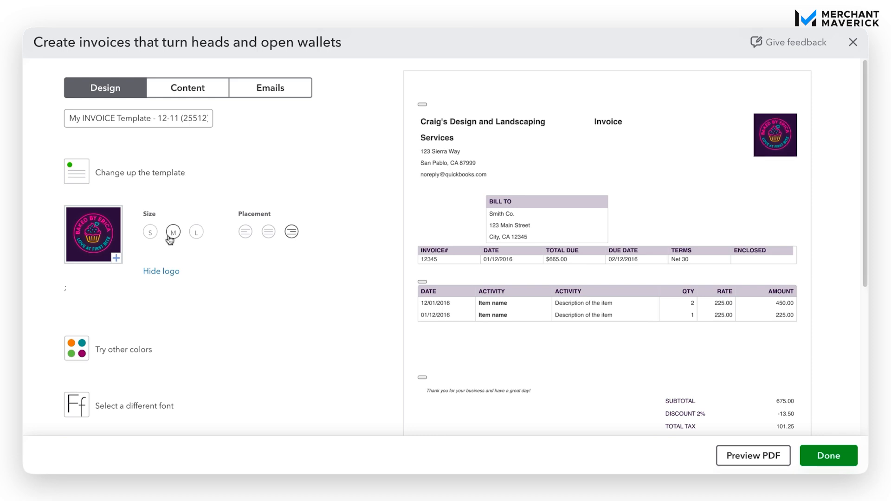
left_click(150, 237)
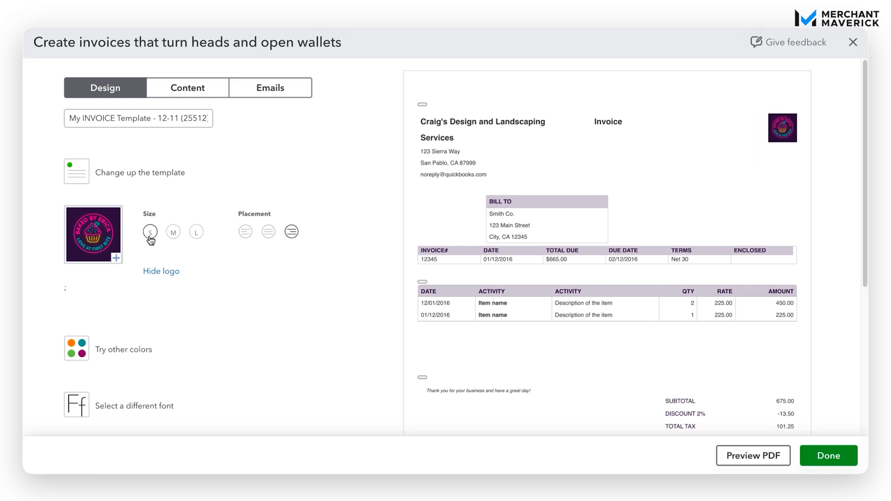
left_click(269, 235)
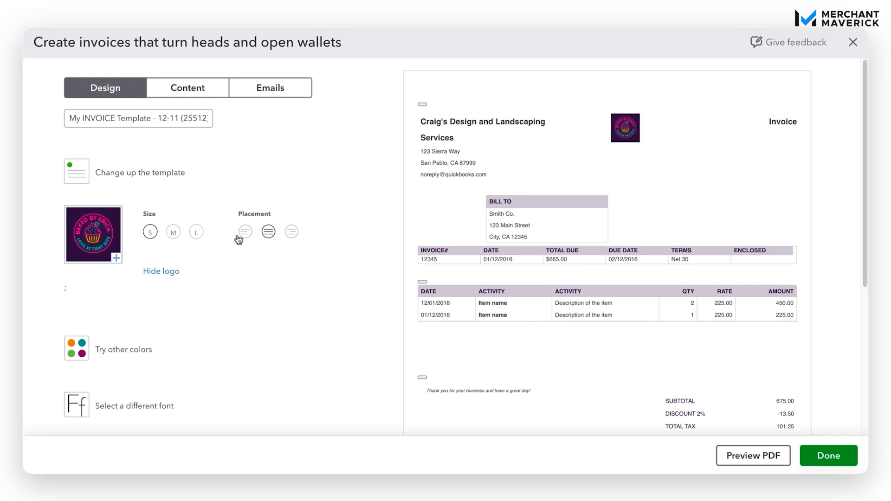
left_click(175, 233)
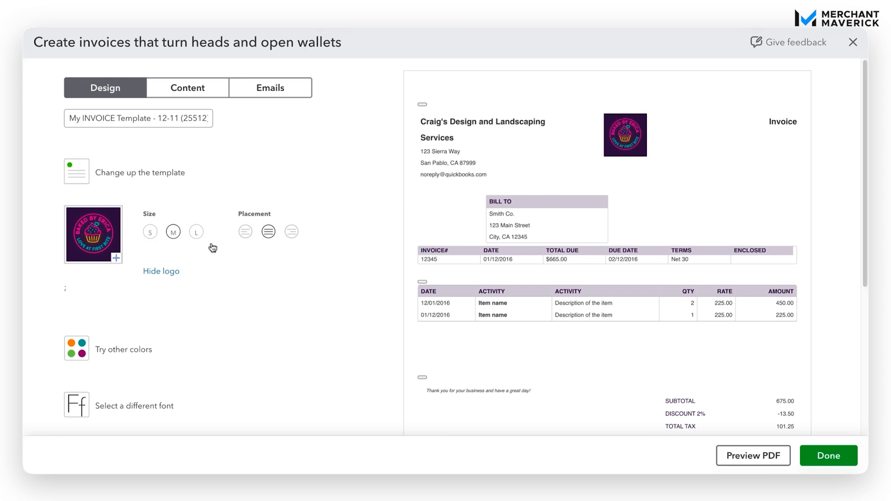
left_click(196, 237)
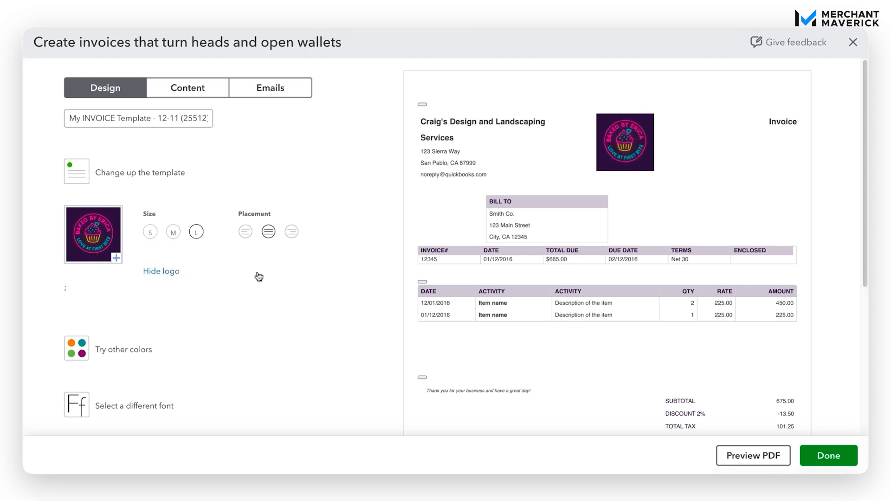
scroll(259, 276, "down", 1)
scroll(259, 277, "down", 1)
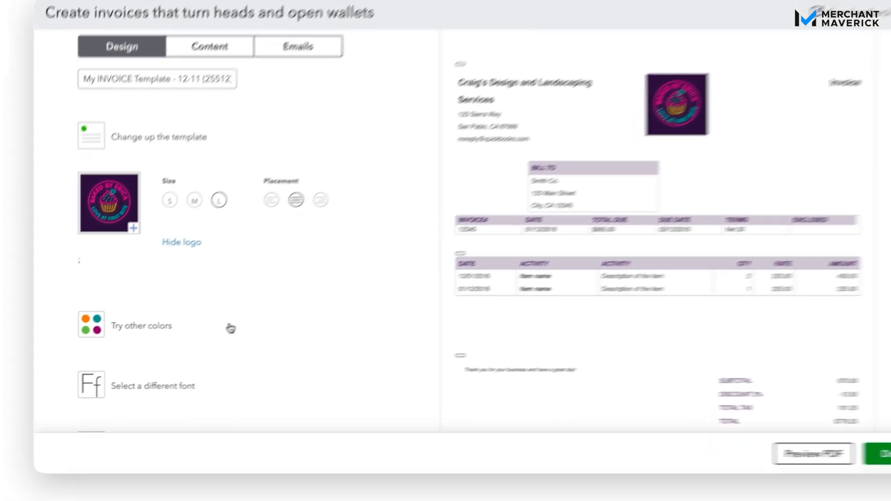
Try black, maroon, red and pink accents, ending on magenta #950069
left_click(306, 295)
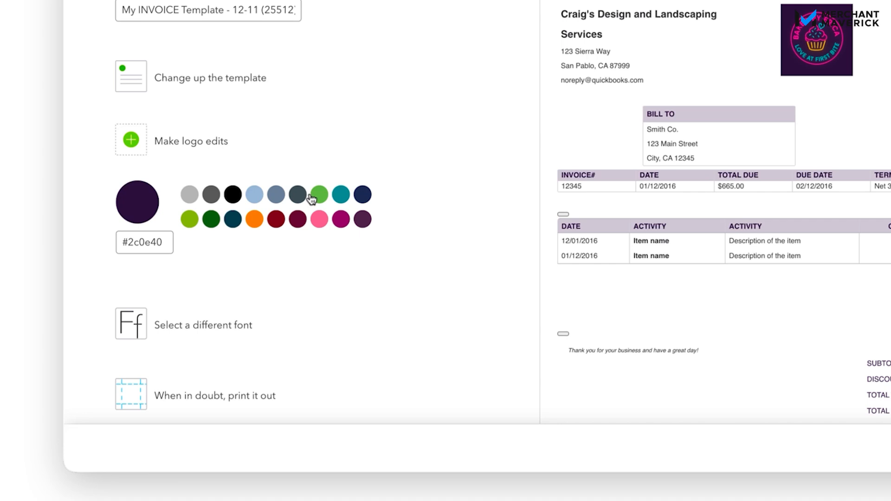
left_click(149, 243)
left_click(233, 197)
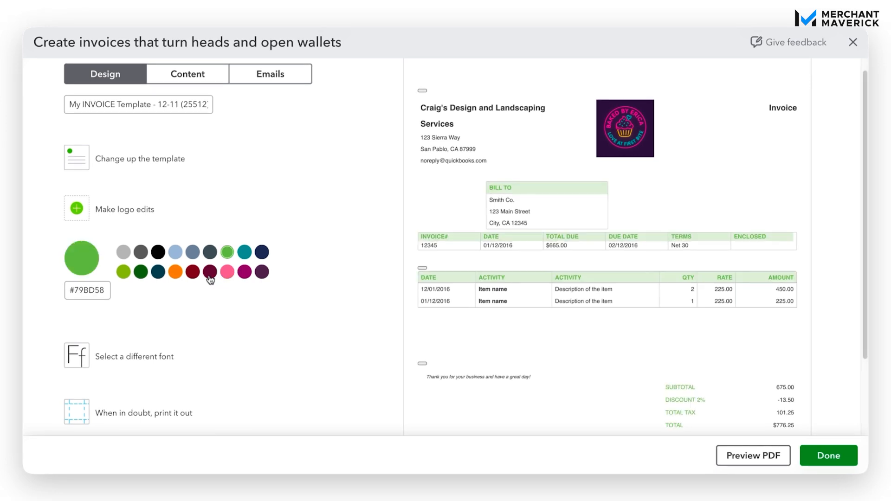
left_click(208, 275)
left_click(193, 272)
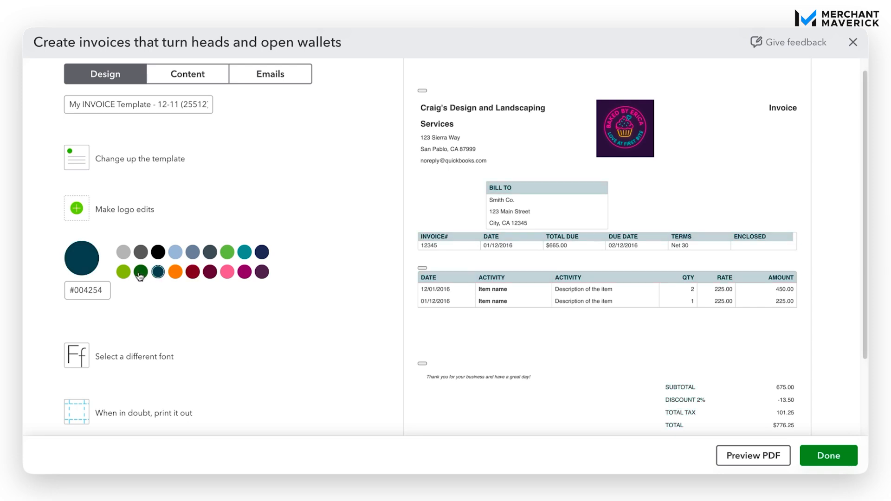
left_click(244, 273)
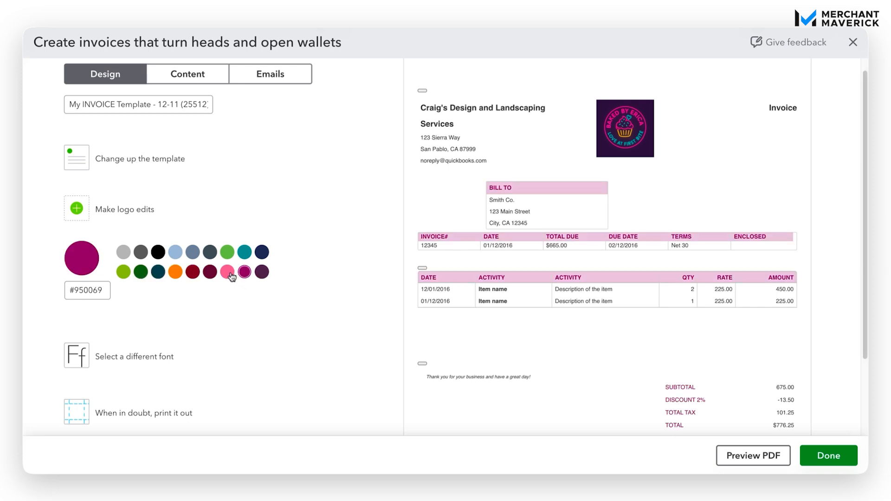
left_click(230, 273)
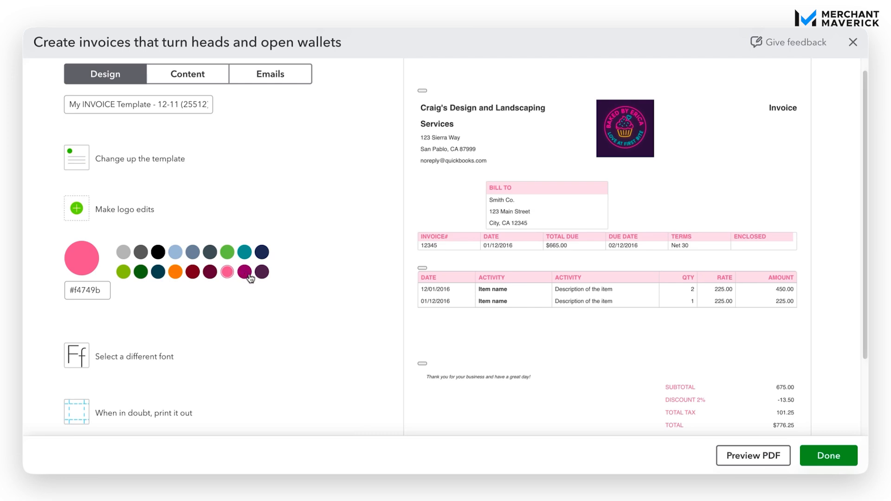
left_click(245, 272)
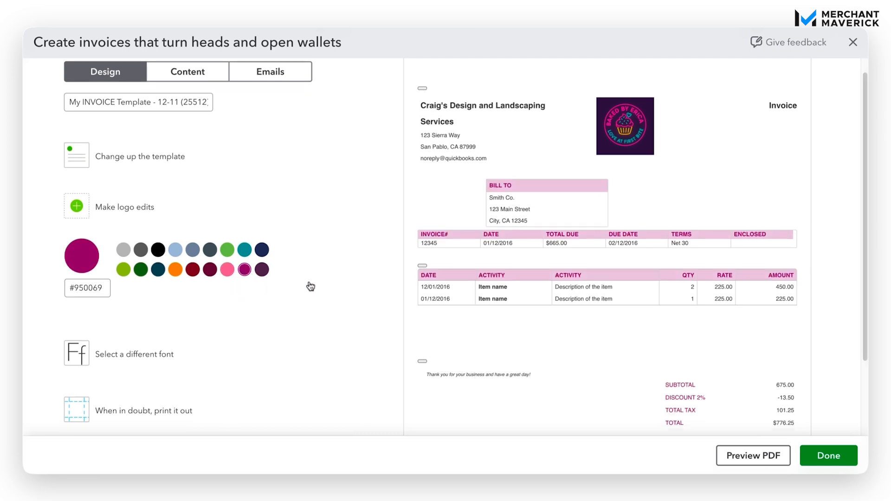
scroll(308, 285, "up", 1)
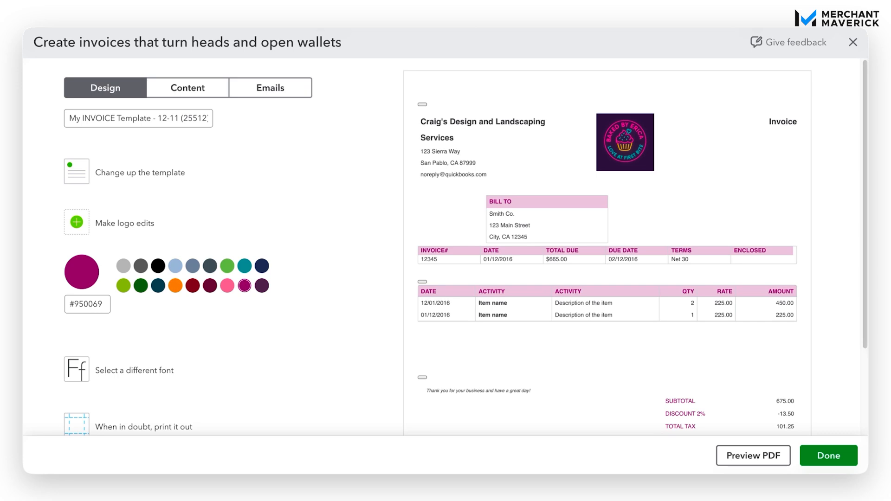
Preview Fresh, Bold and Friendly, then apply Airy classic while keeping the magenta accent
left_click(181, 179)
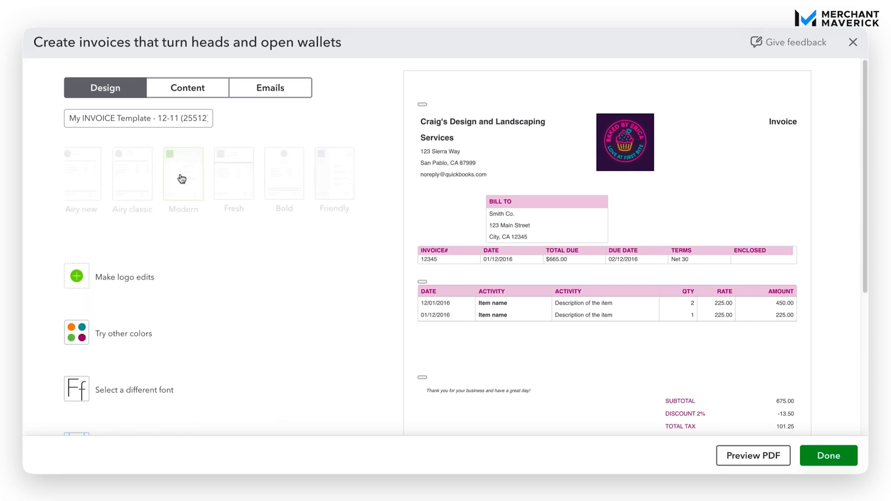
left_click(154, 193)
left_click(262, 190)
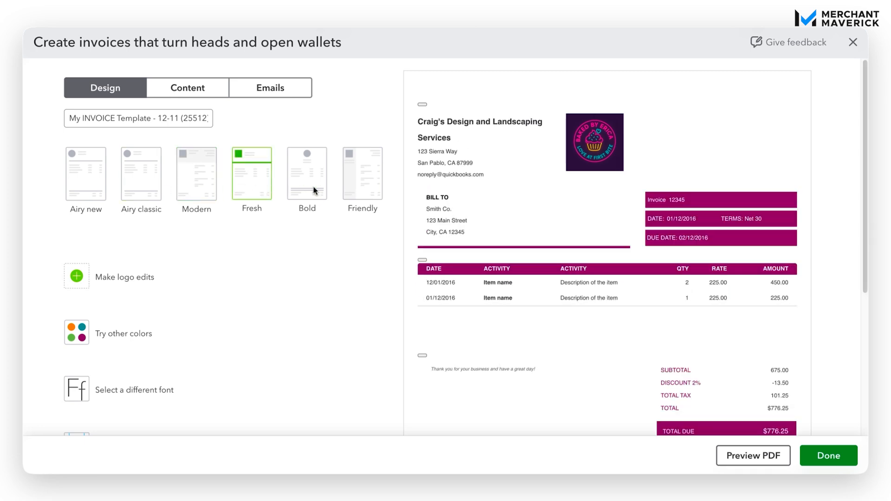
left_click(336, 185)
left_click(352, 186)
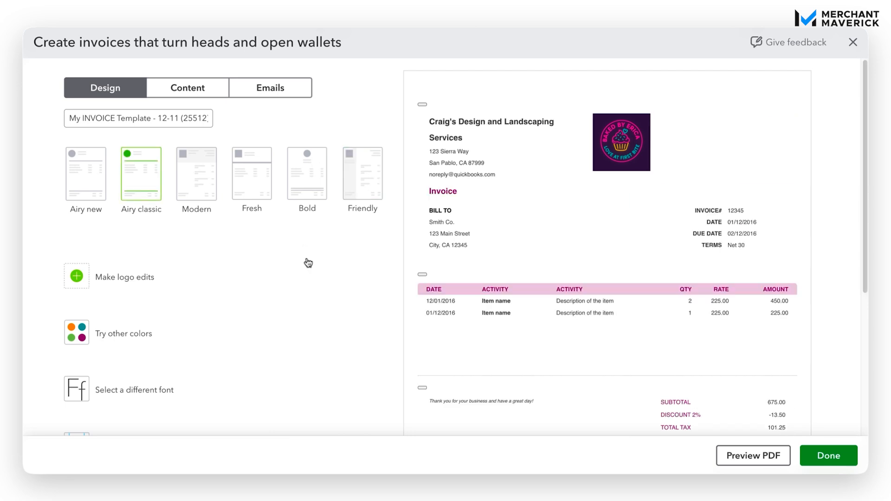
scroll(308, 263, "down", 1)
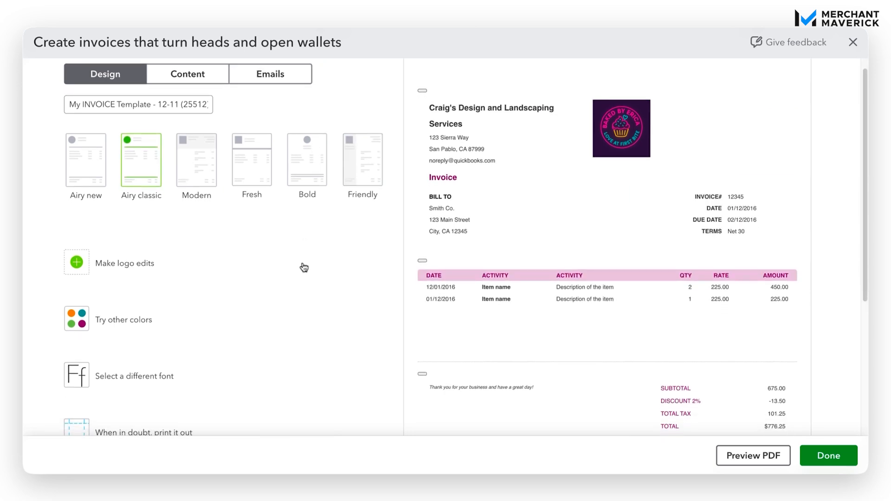
scroll(304, 267, "down", 1)
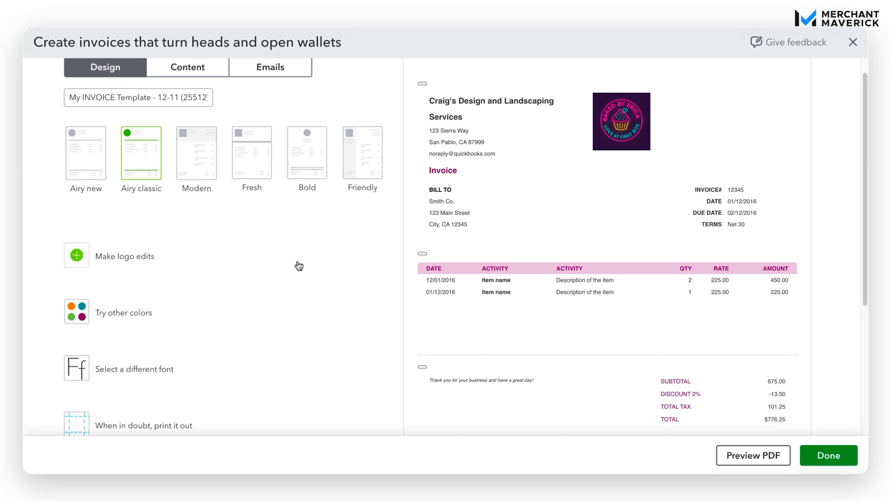
scroll(214, 310, "down", 1)
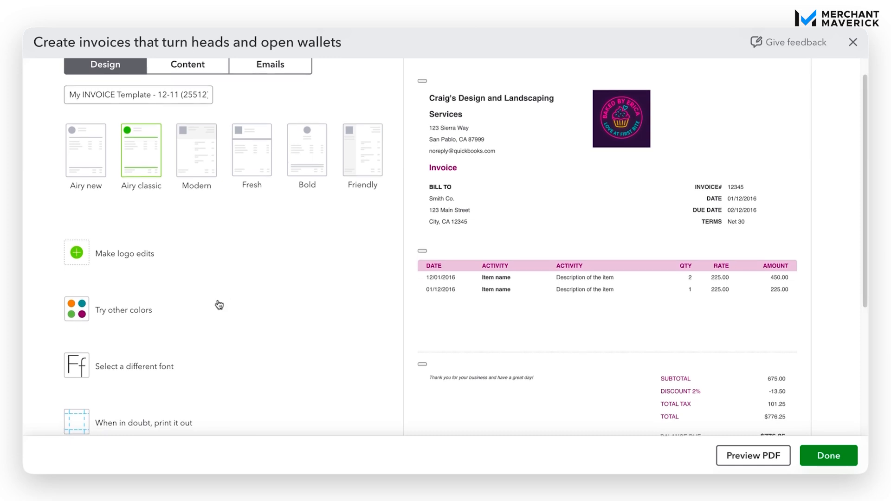
left_click(176, 308)
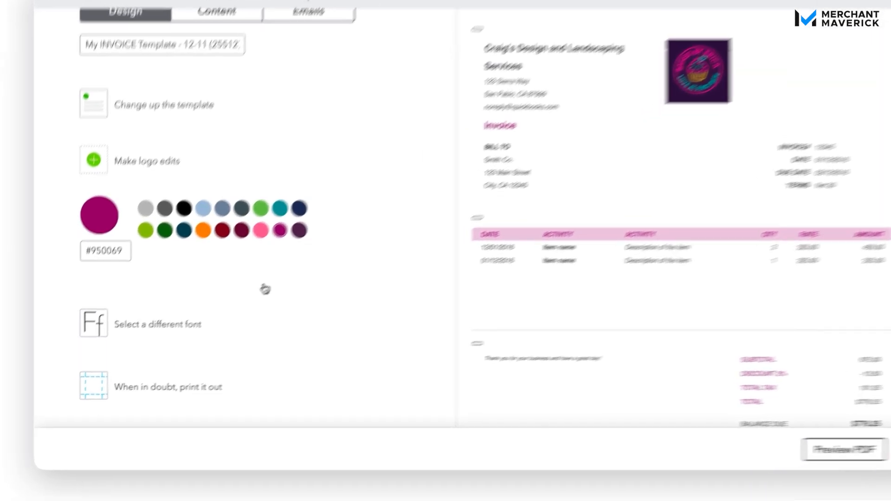
Change the invoice font from Helvetica to Times New Roman with 12pt text size
left_click(214, 307)
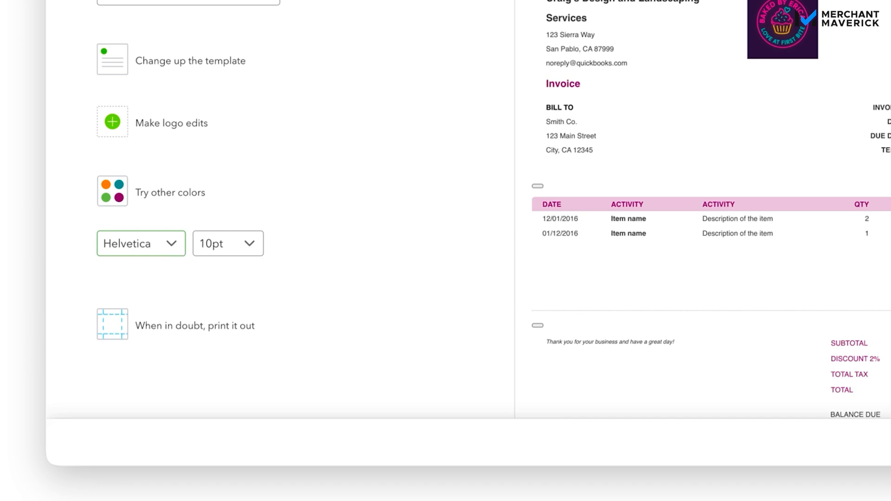
left_click(170, 244)
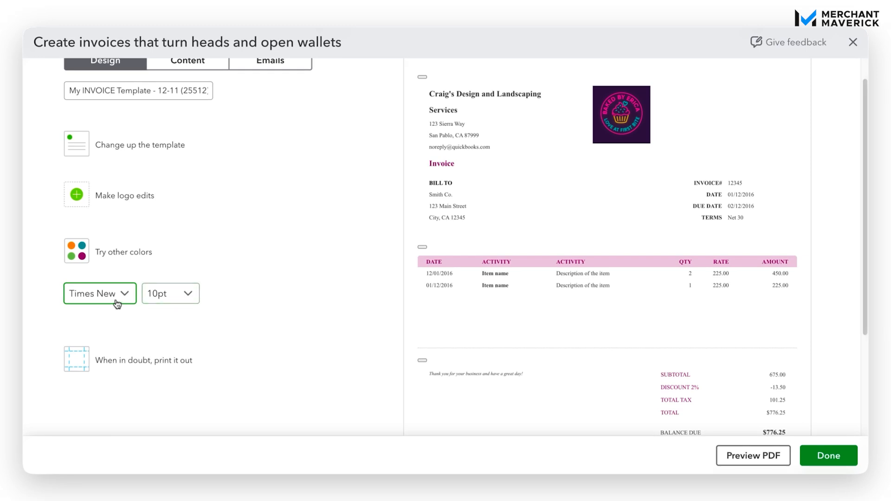
left_click(175, 303)
left_click(186, 367)
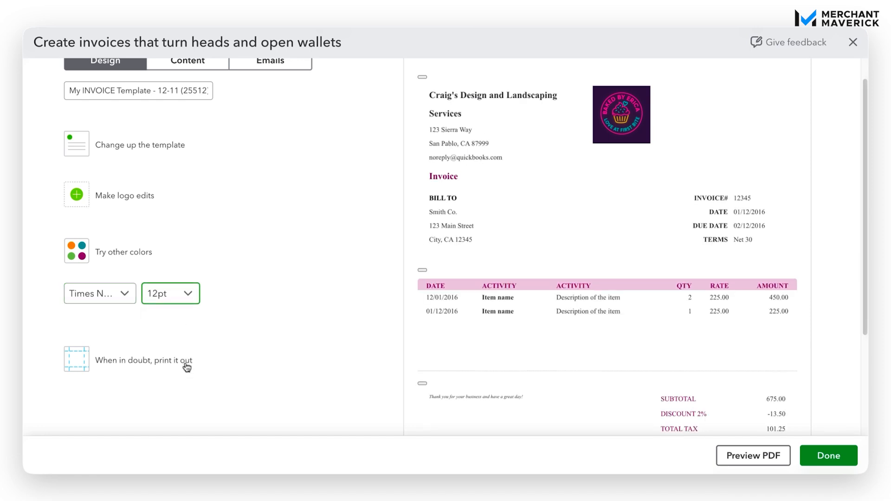
left_click(366, 304)
Review print settings, leaving the window envelope and letterhead layouts turned off
scroll(345, 331, "down", 2)
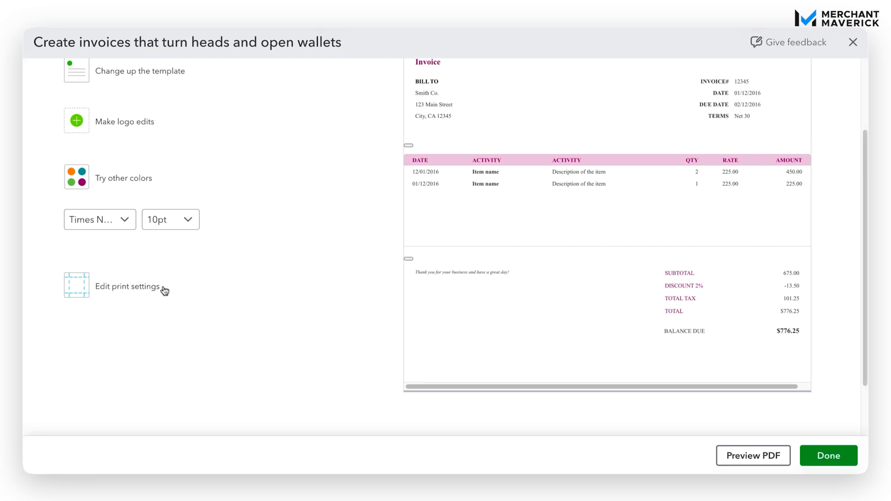
left_click(163, 288)
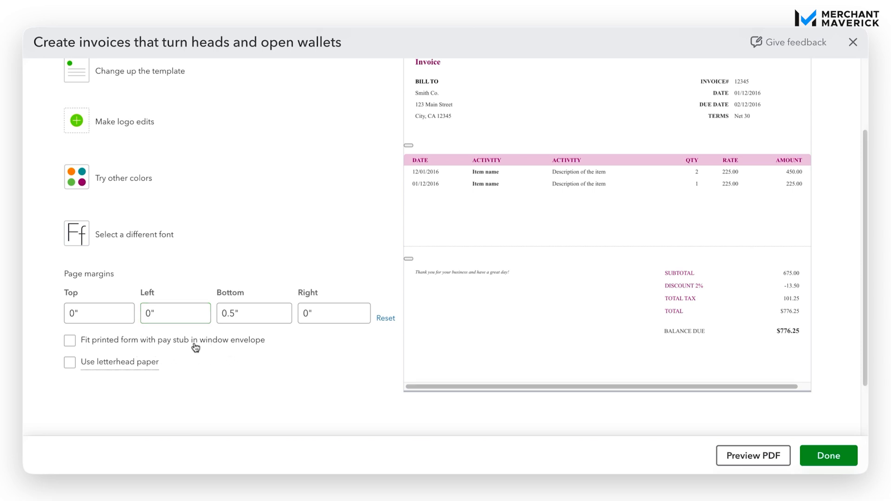
left_click(71, 340)
left_click(74, 337)
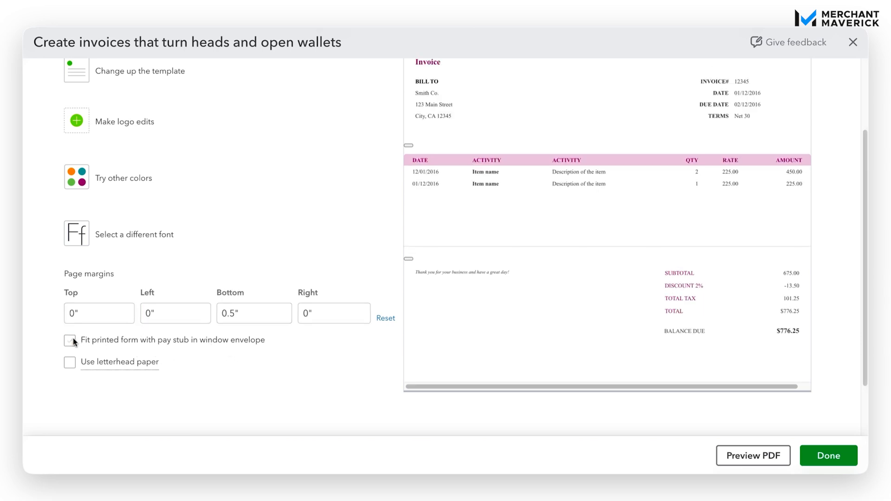
mouse_move(85, 365)
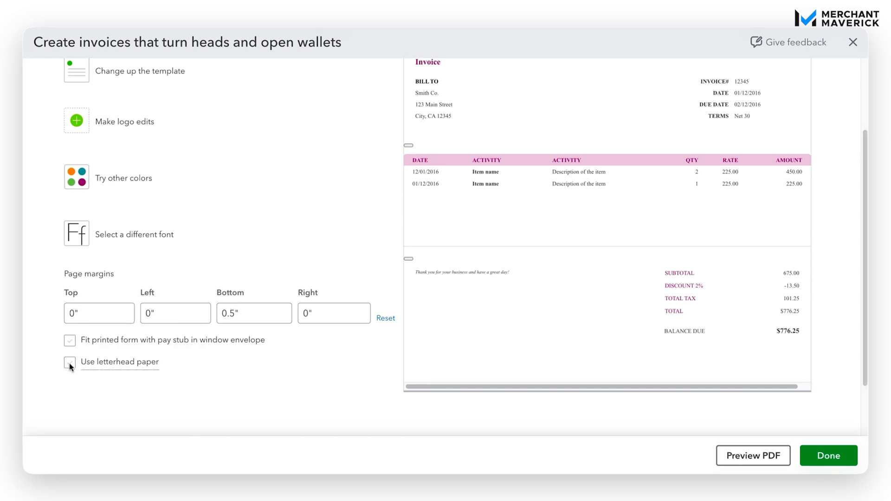
left_click(70, 364)
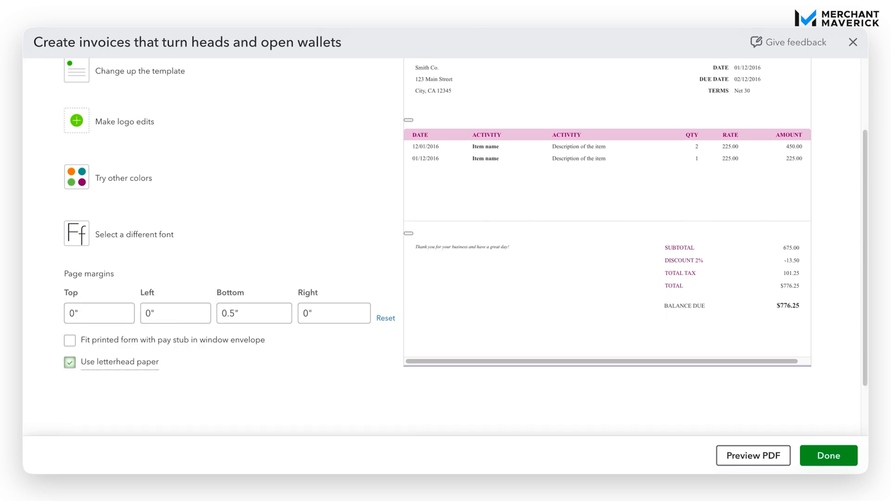
left_click(69, 363)
Switch to the Content tab and select the invoice header section
scroll(335, 291, "up", 3)
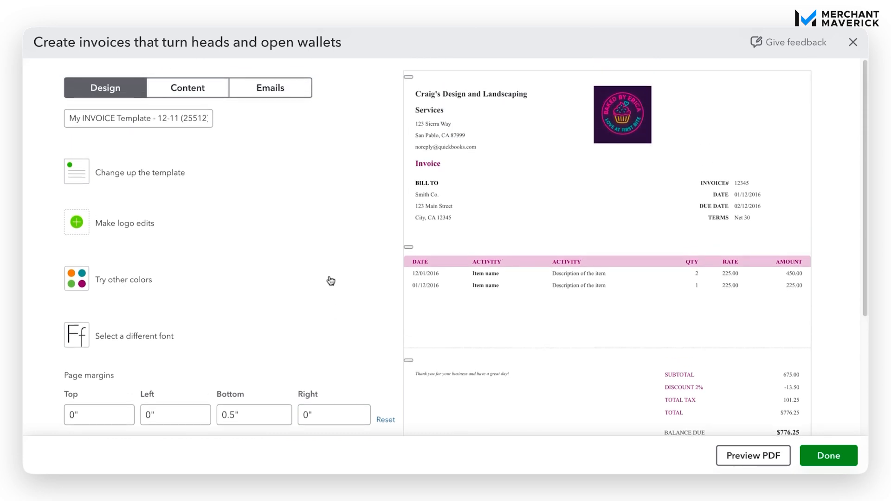
left_click(200, 96)
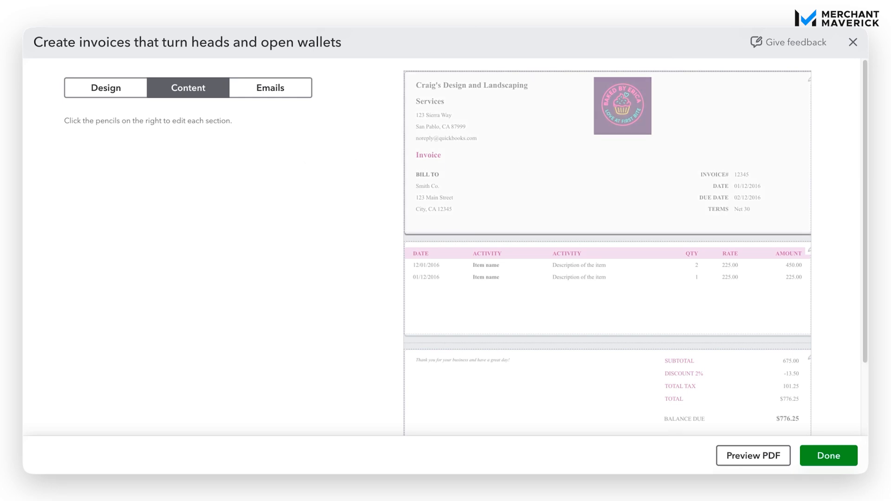
left_click(533, 168)
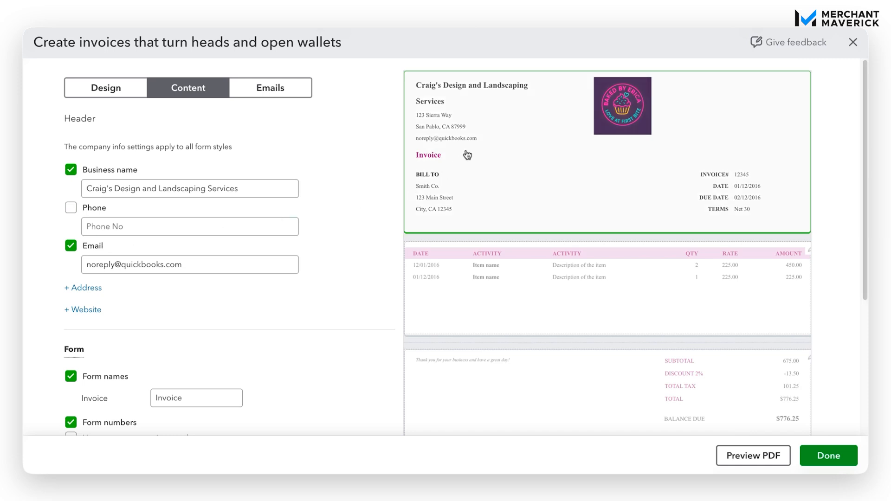
Keep the email in the header and replace the business name
left_click(71, 246)
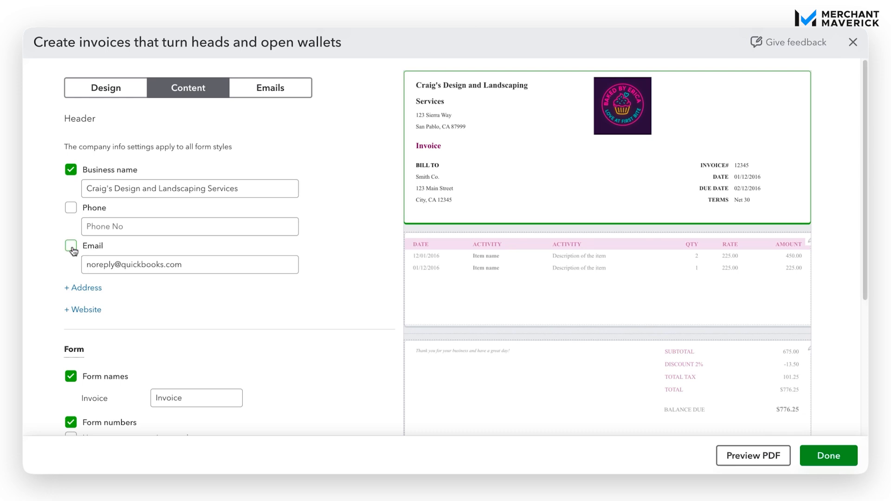
left_click(71, 247)
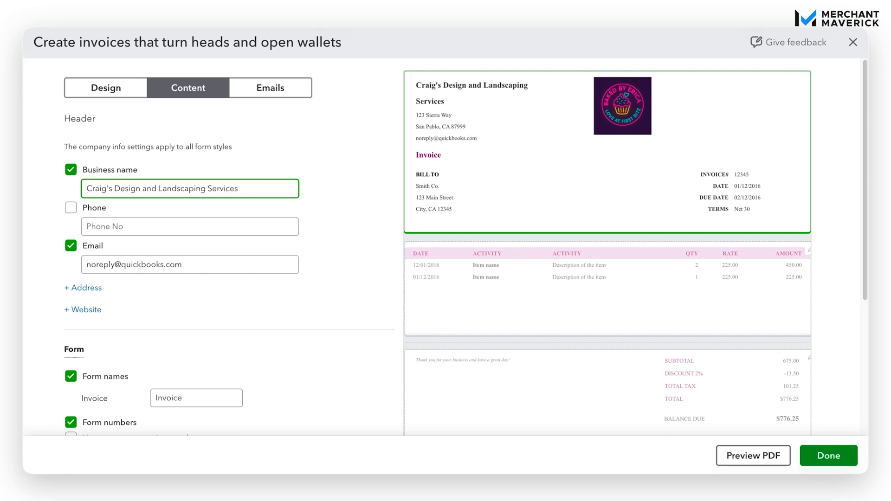
left_click_drag(243, 191, 82, 188)
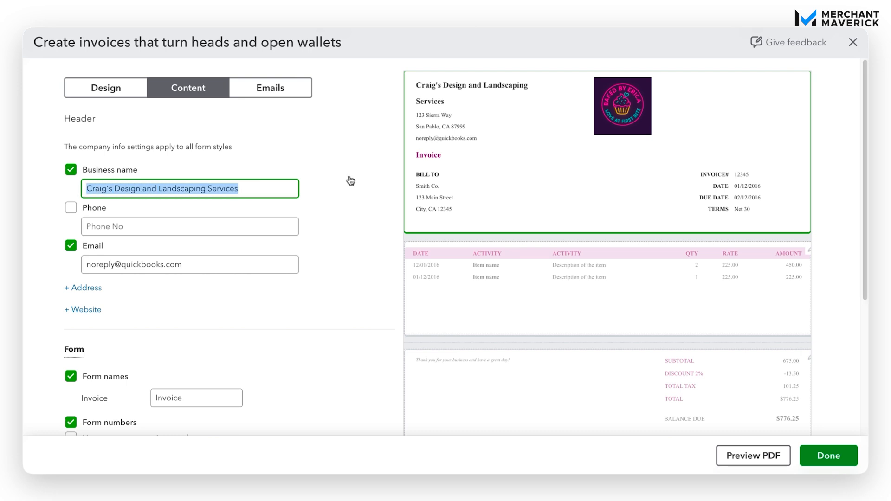
type("Baked ")
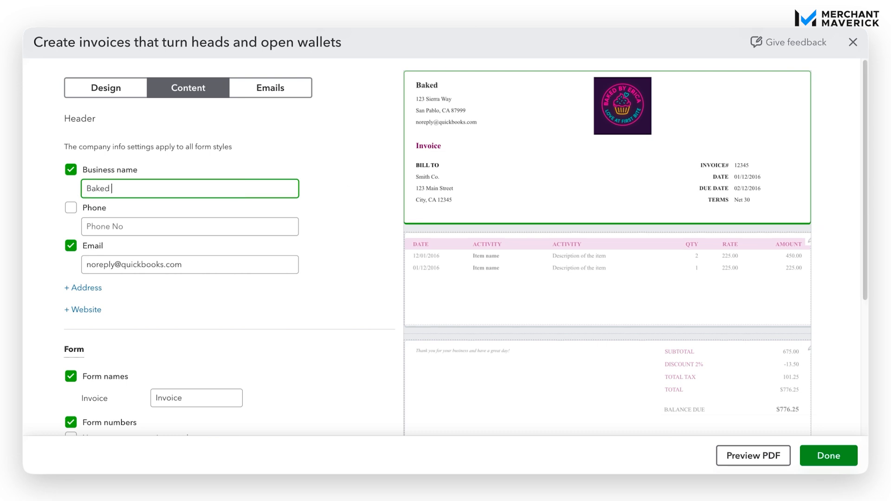
type("By Erica")
Show a phone number in the header and enter the business phone
left_click(71, 208)
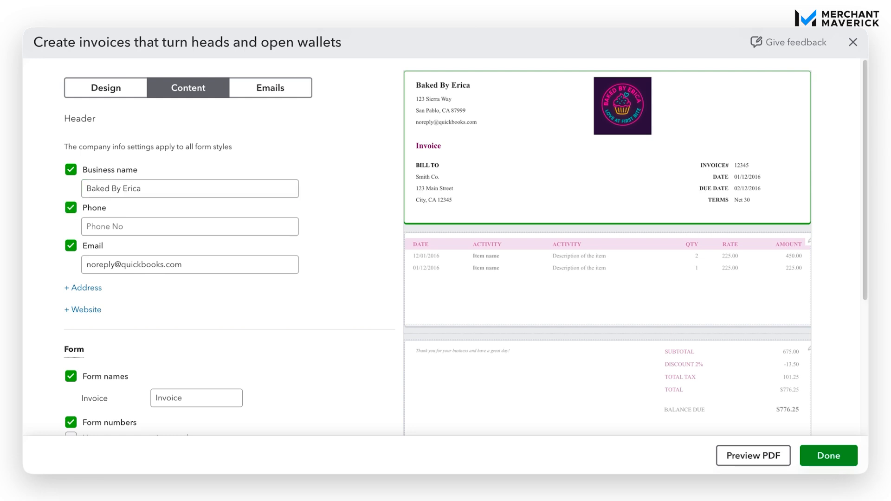
left_click(135, 227)
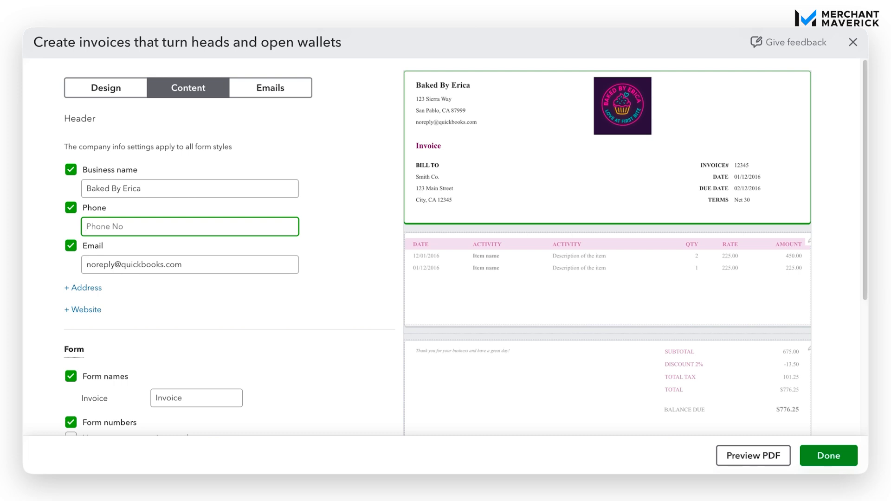
type("123-456-7890")
key("Tab")
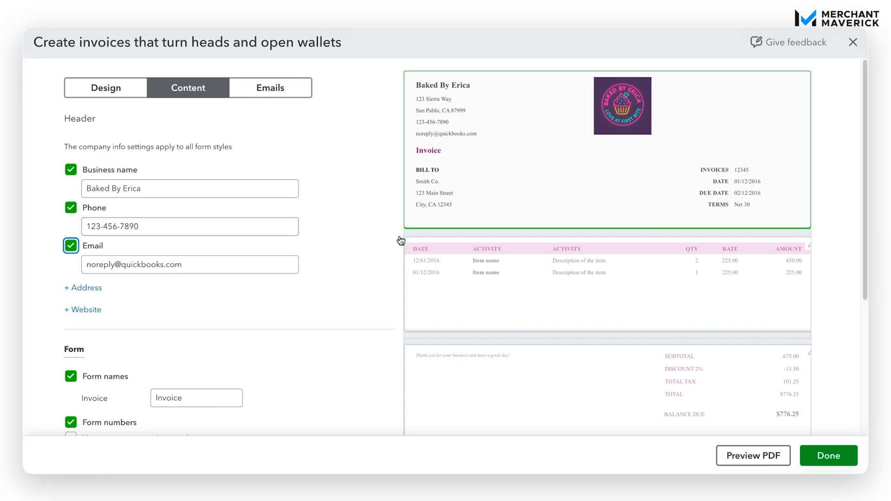
Show the street address on the invoice and reveal the website field
scroll(346, 261, "down", 1)
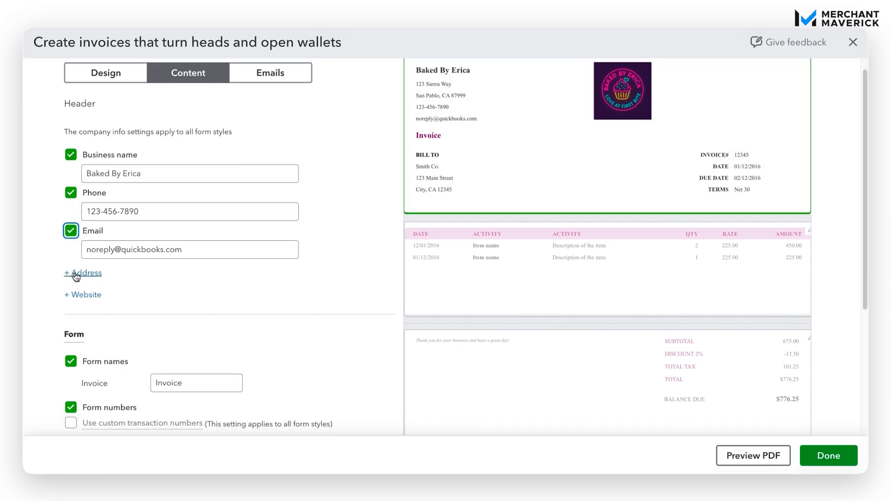
left_click(93, 275)
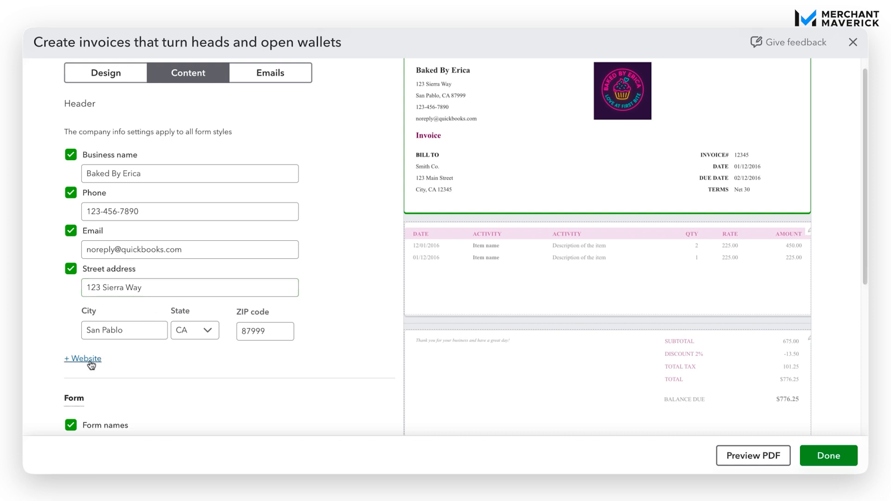
left_click(71, 269)
left_click(71, 270)
left_click(86, 358)
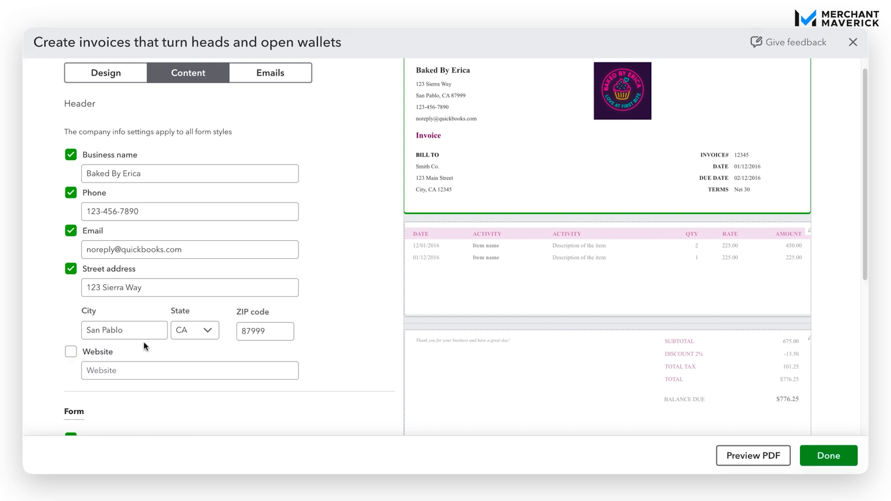
left_click(70, 351)
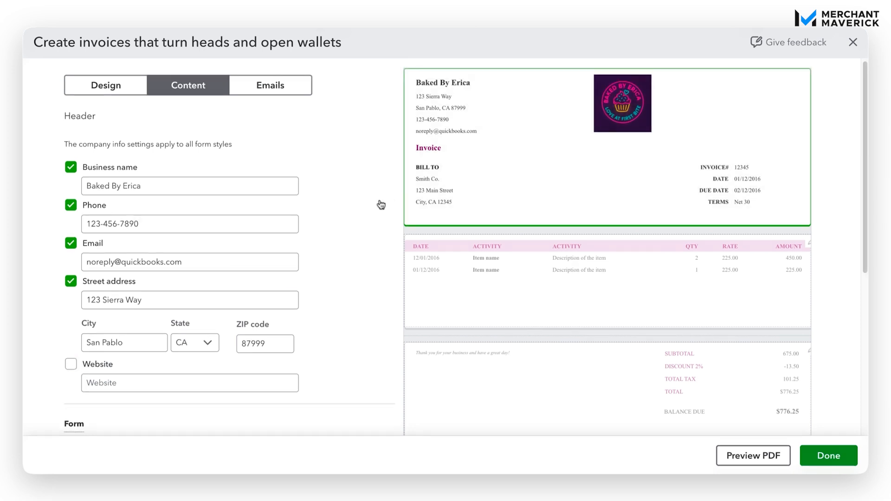
scroll(381, 205, "down", 3)
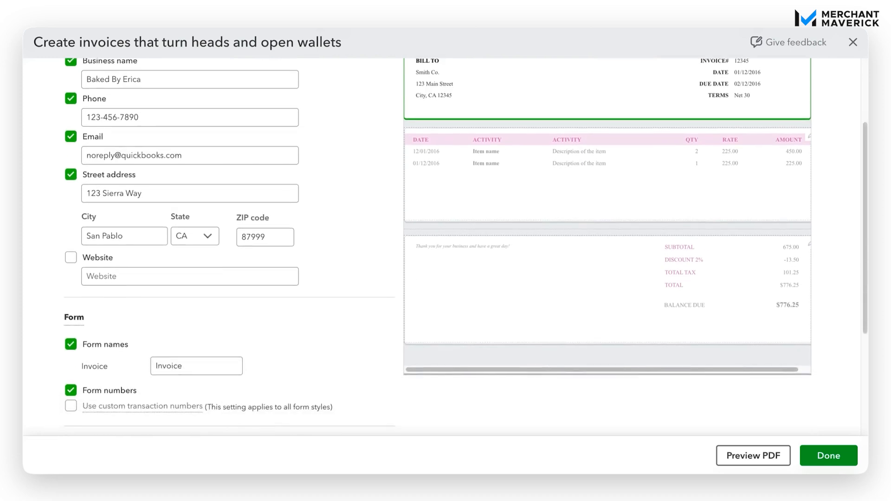
scroll(381, 204, "down", 1)
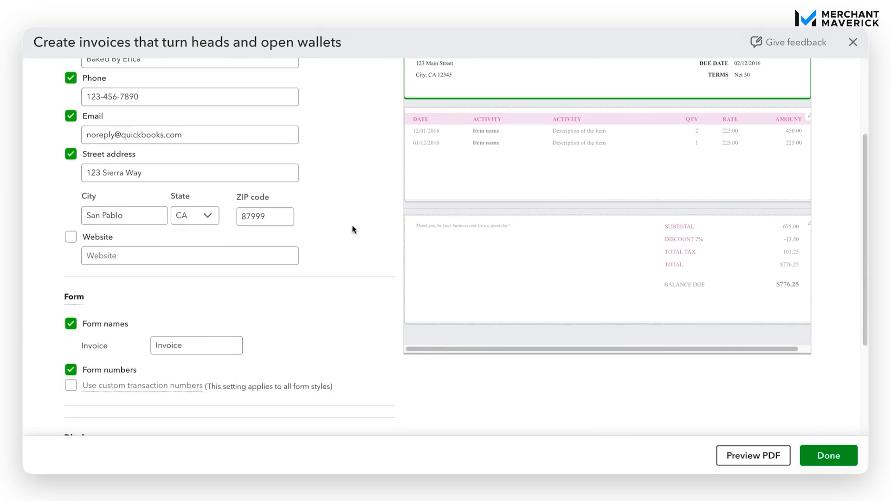
scroll(308, 286, "up", 3)
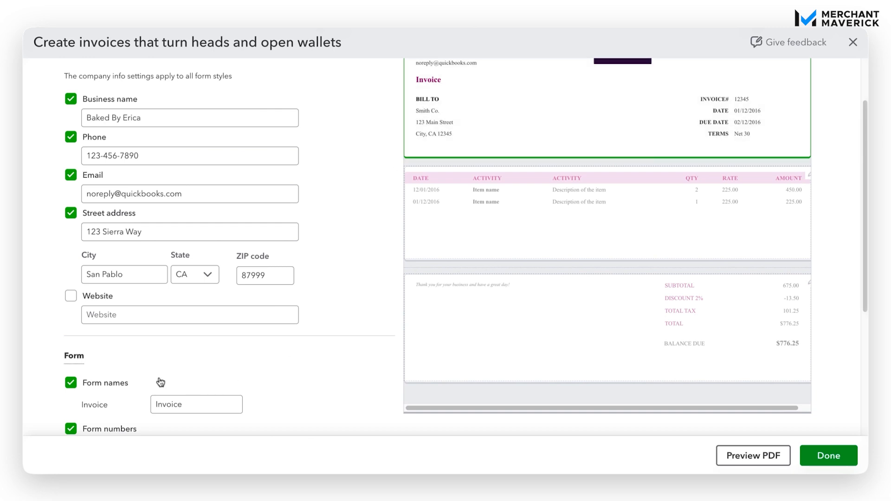
left_click(71, 383)
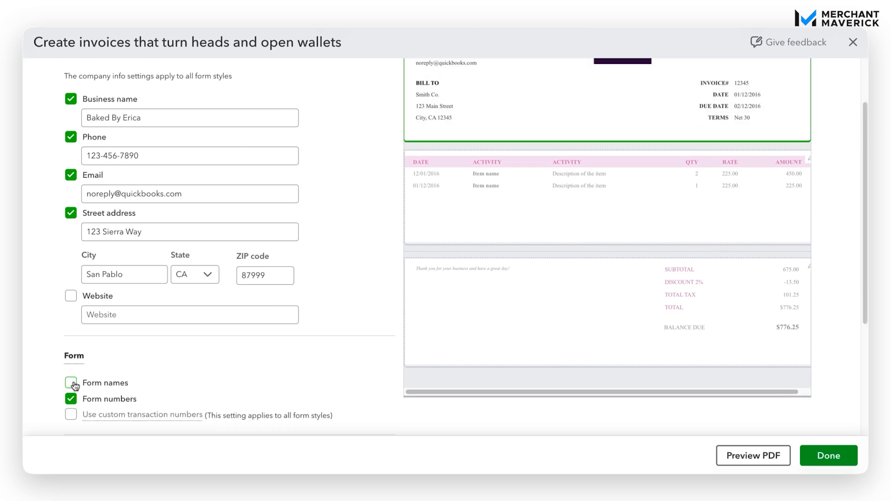
left_click(71, 383)
left_click_drag(197, 400, 140, 403)
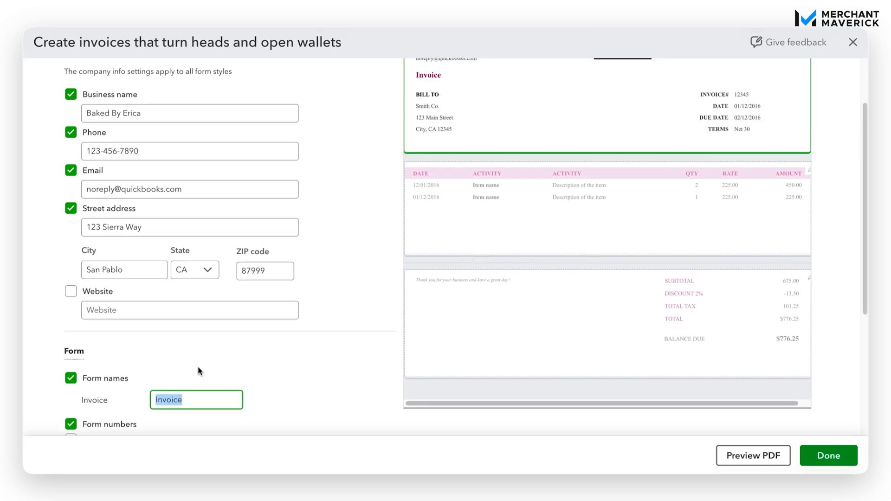
type("Accoun")
type("t Statement")
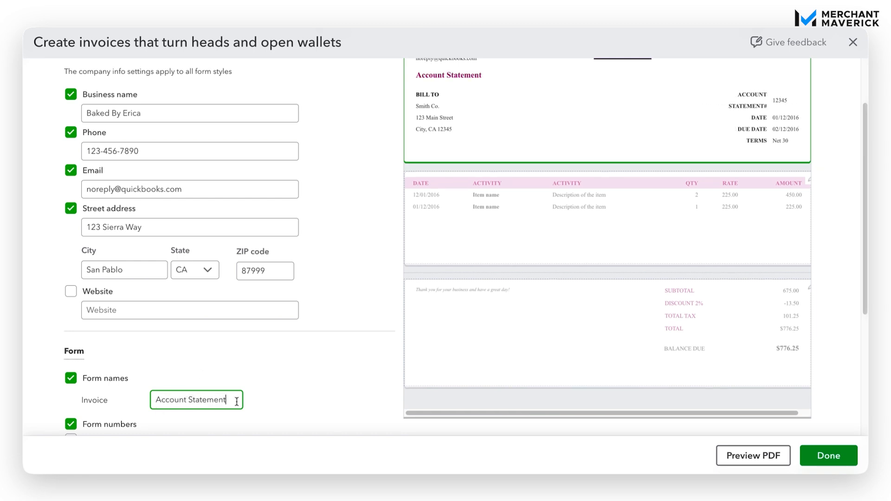
left_click_drag(234, 400, 151, 398)
type("Invoice")
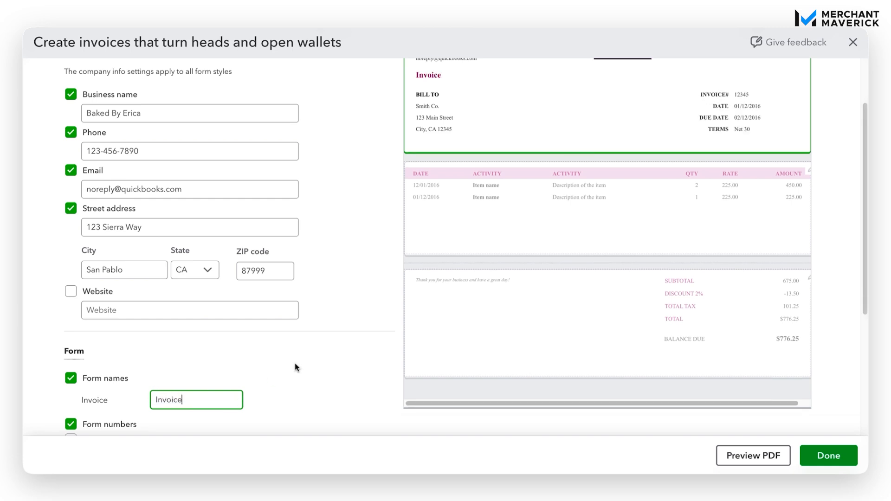
scroll(295, 363, "down", 1)
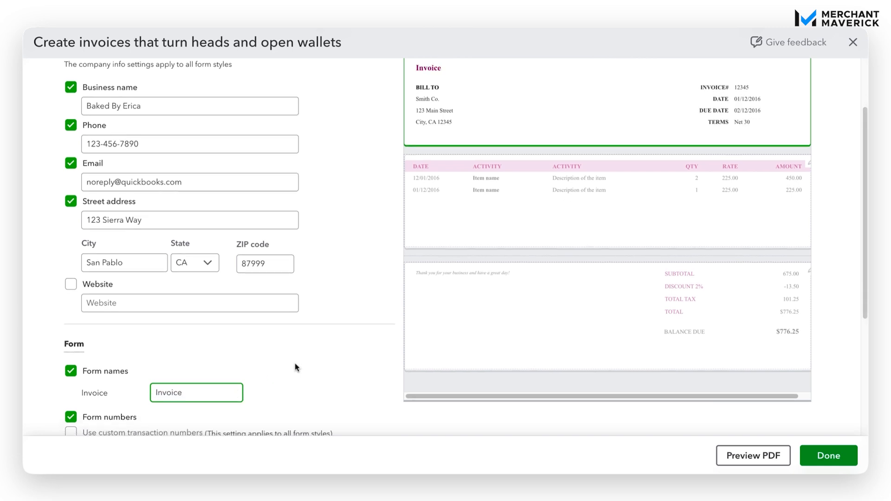
scroll(438, 244, "down", 1)
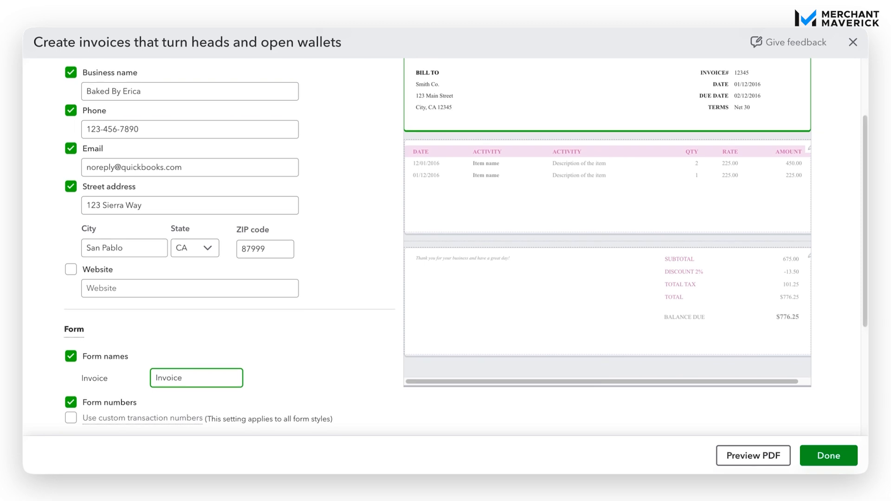
left_click(71, 402)
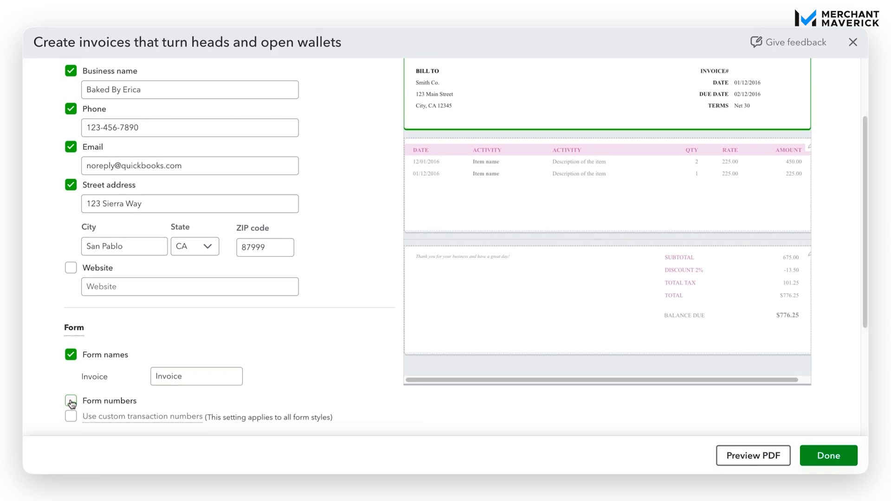
left_click(71, 401)
scroll(280, 353, "down", 2)
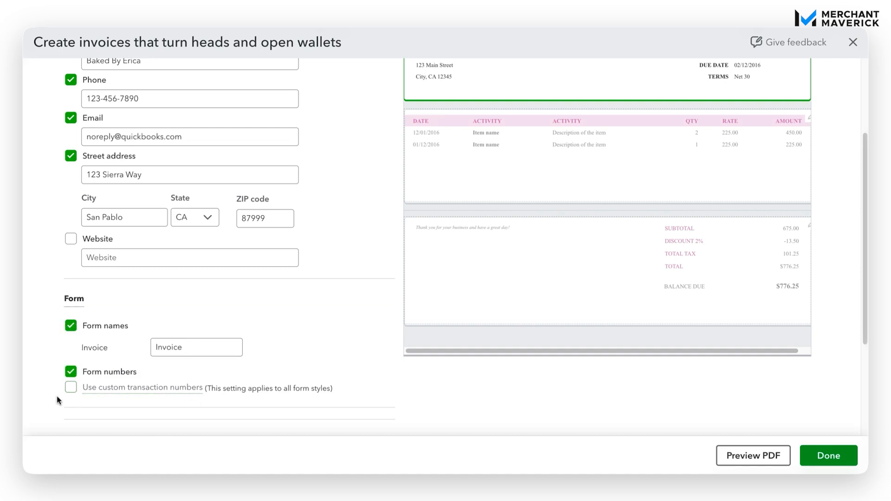
left_click(70, 391)
left_click(69, 393)
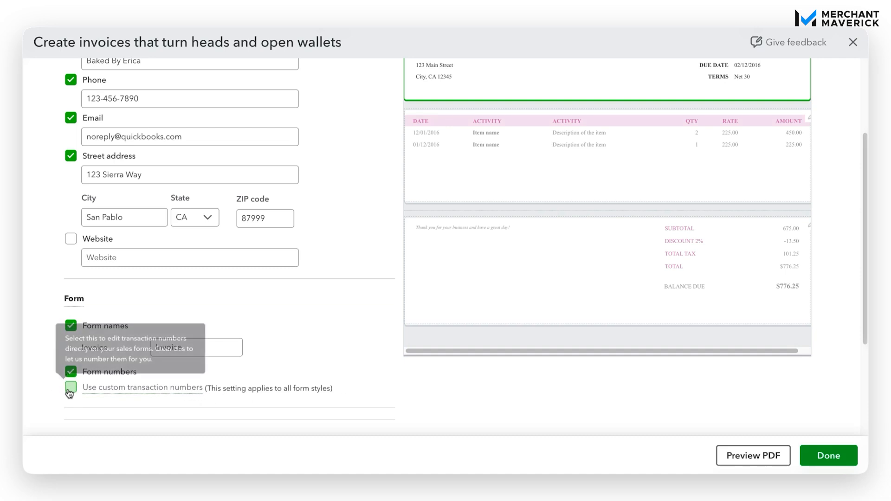
scroll(328, 330, "down", 2)
scroll(325, 332, "down", 3)
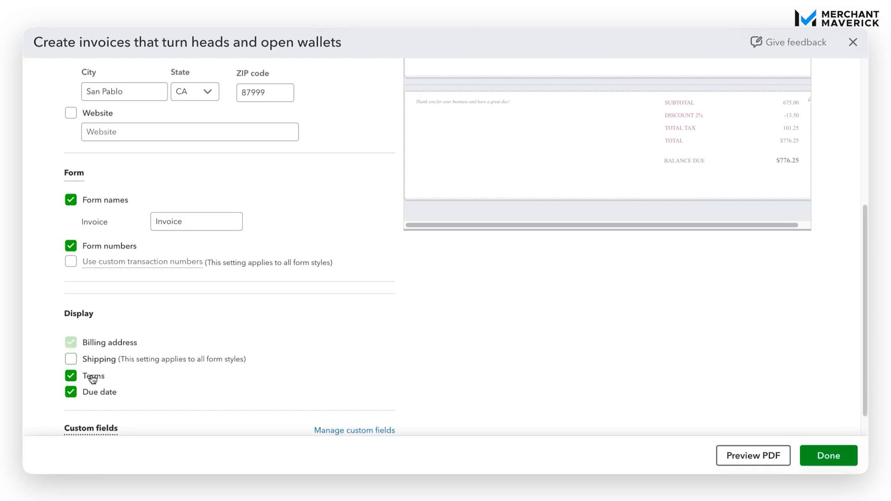
Hide and then restore the payment terms on the invoice
scroll(284, 360, "up", 1)
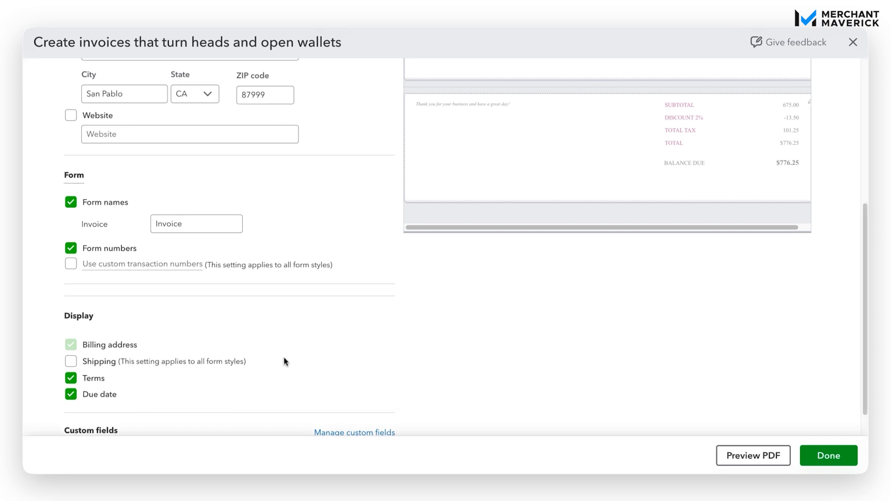
scroll(286, 361, "up", 5)
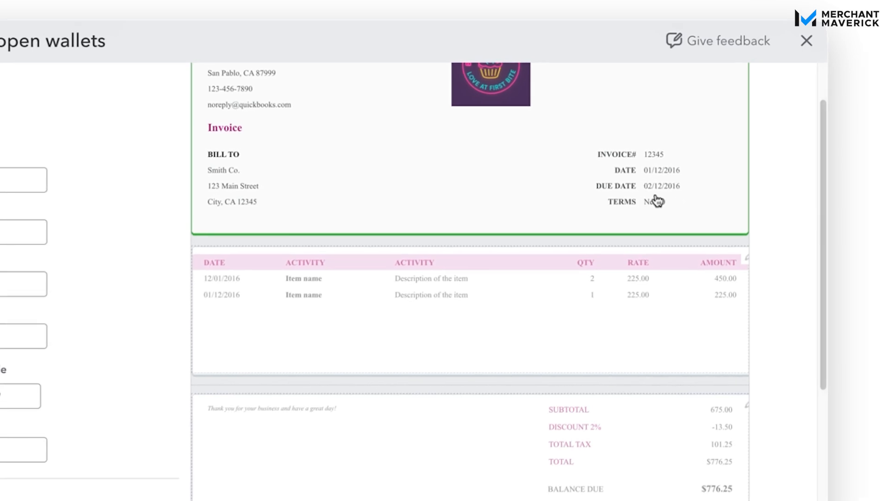
scroll(138, 330, "up", 1)
scroll(138, 330, "down", 6)
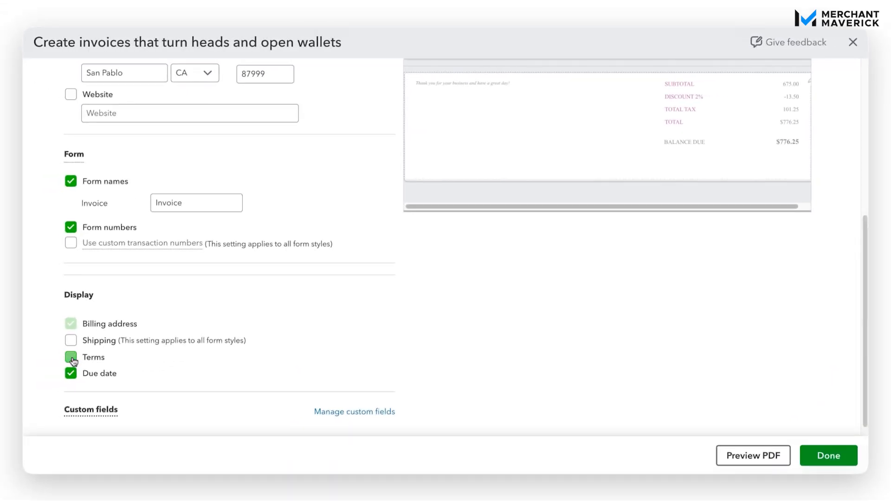
left_click(71, 362)
scroll(346, 292, "up", 5)
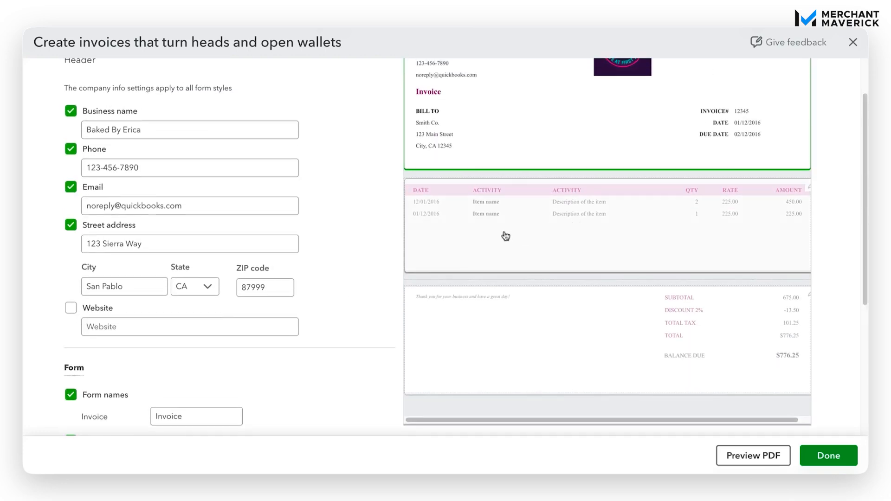
scroll(391, 294, "down", 5)
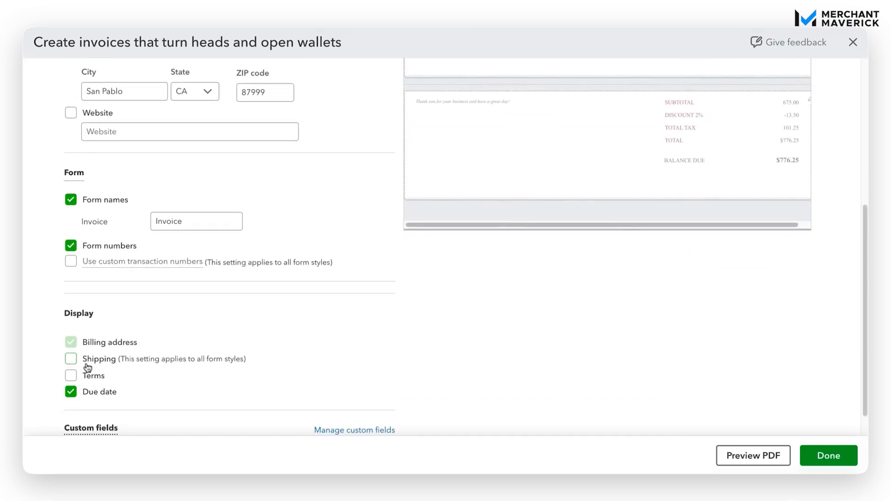
left_click(69, 375)
Add shipping details to the invoice and bring up the activity table column settings
left_click(70, 359)
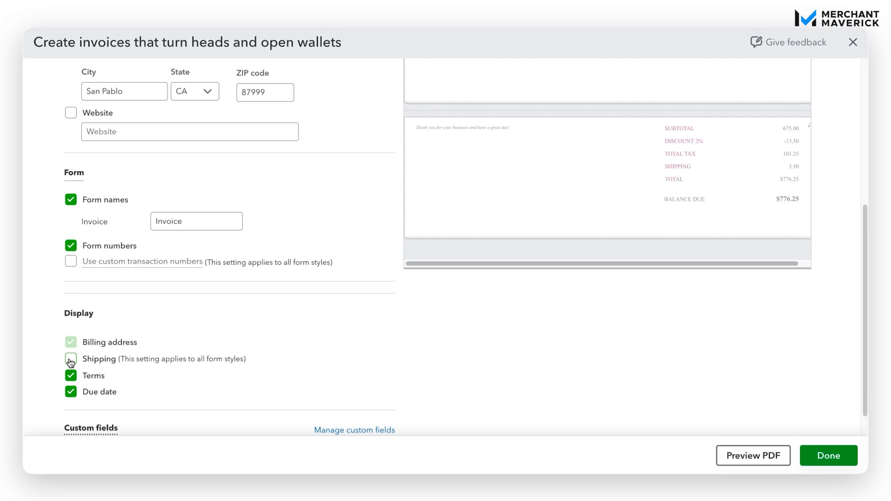
scroll(340, 271, "up", 5)
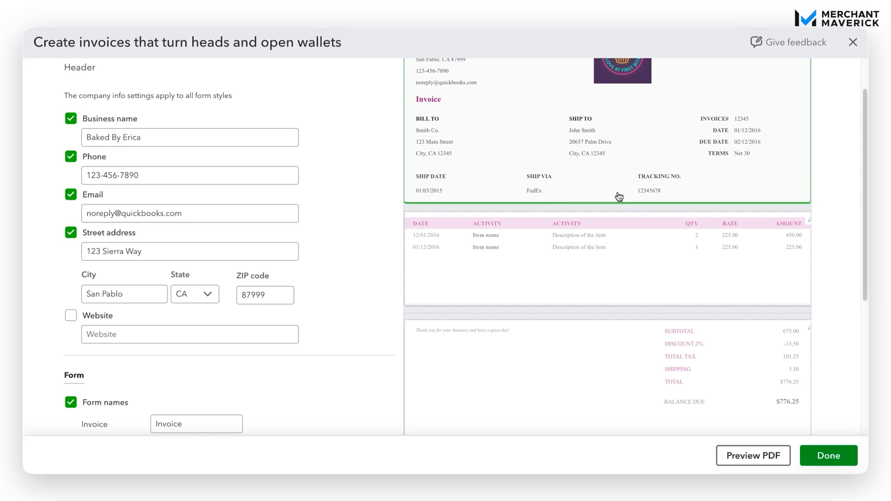
scroll(343, 280, "down", 2)
scroll(342, 276, "down", 5)
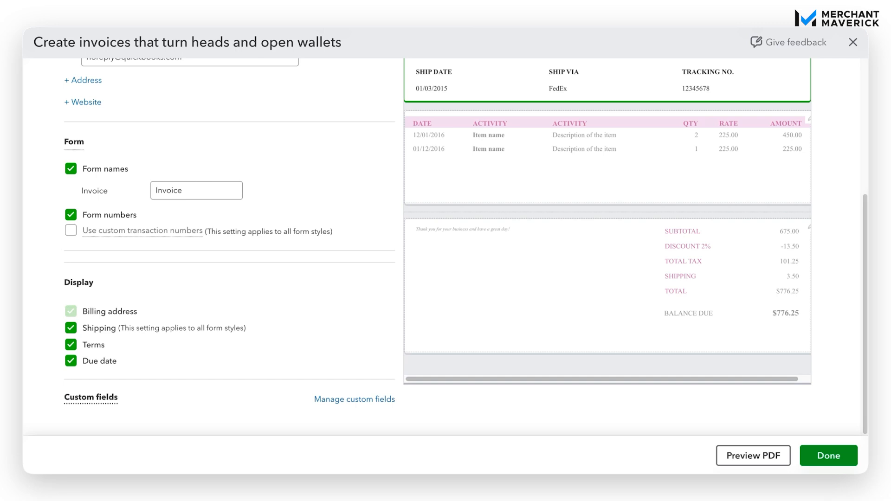
scroll(525, 399, "up", 3)
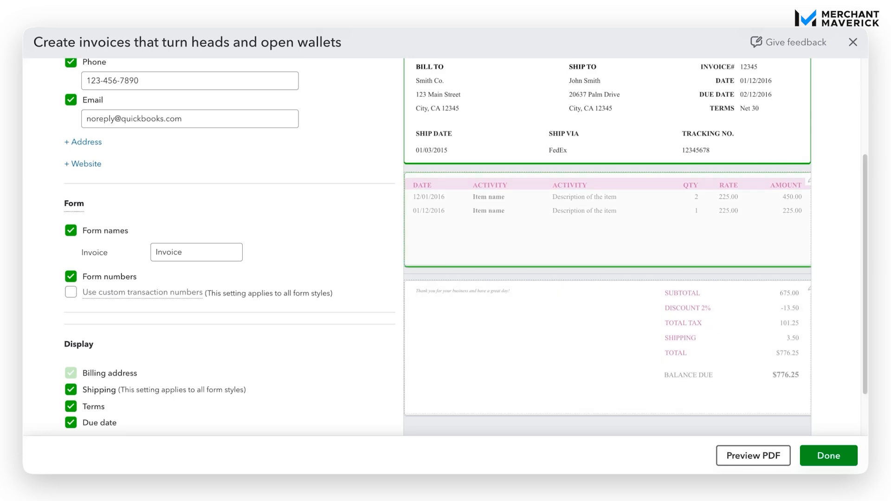
left_click(555, 241)
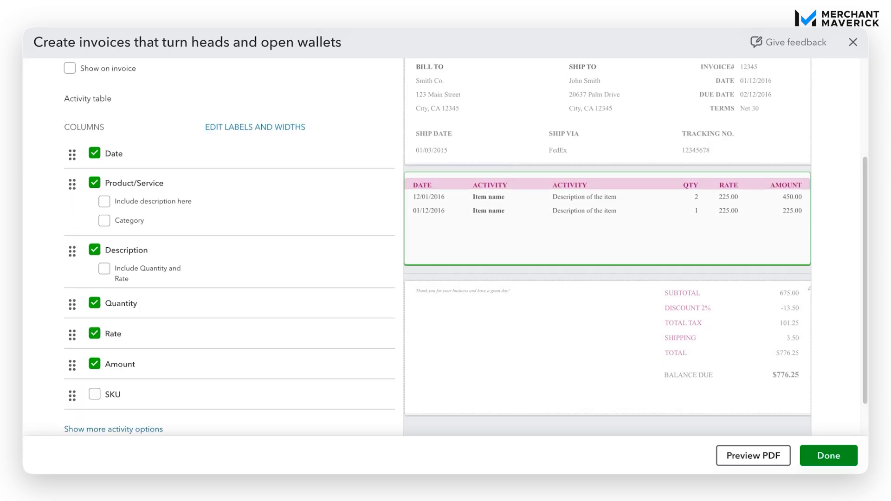
Test the label-and-width, Date, Include description and Category options, keeping Date and leaving Category off
left_click(241, 128)
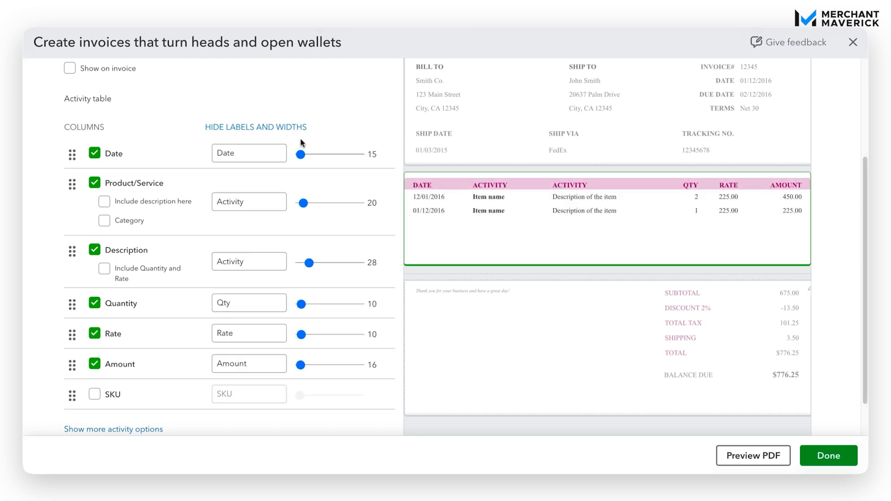
left_click(283, 131)
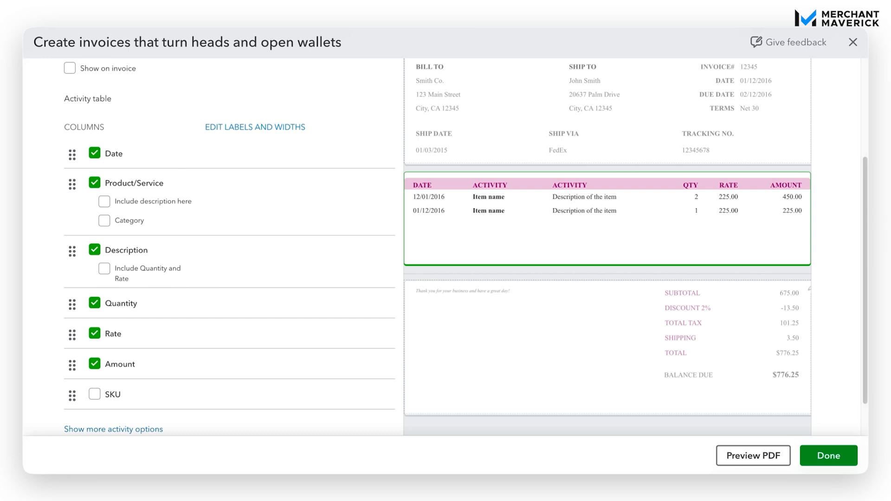
left_click(95, 153)
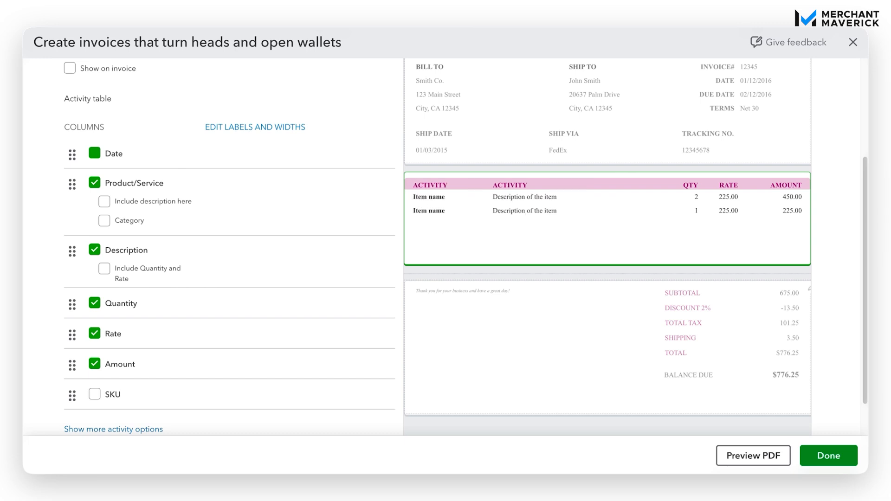
left_click(95, 153)
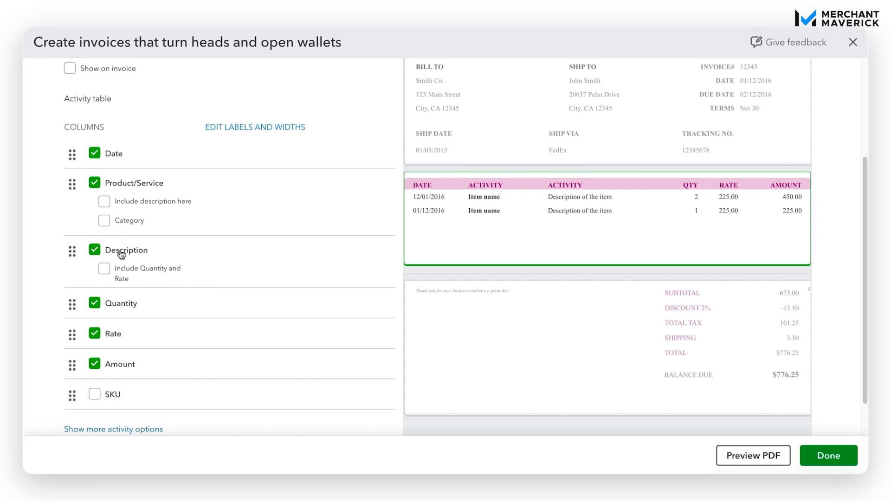
left_click(104, 202)
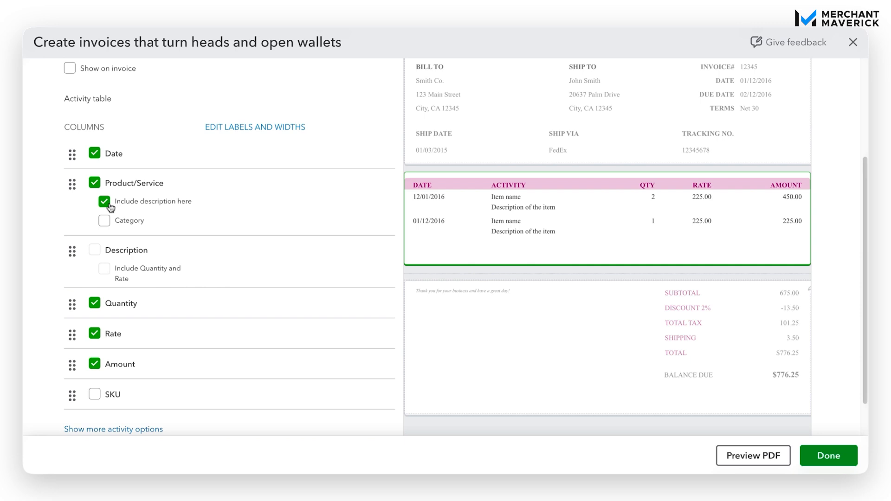
left_click(108, 203)
left_click(104, 225)
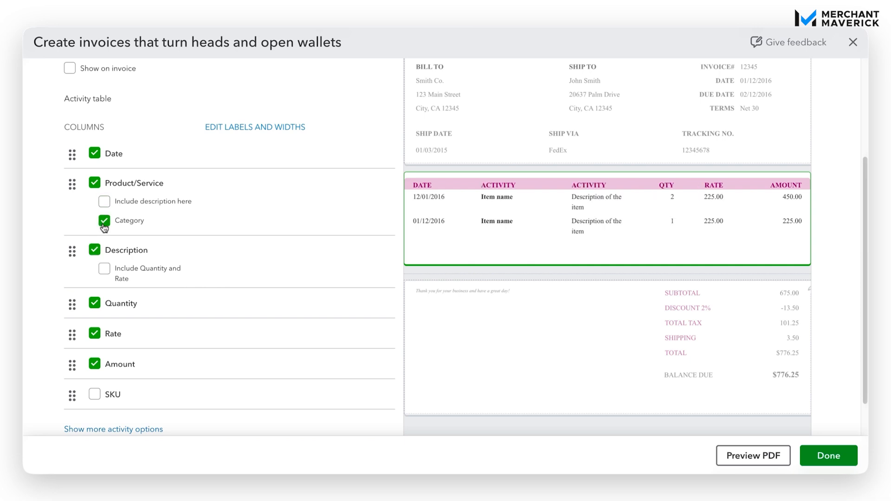
left_click(104, 224)
Keep Description, Quantity and Rate as separate columns and reveal the extra activity options
left_click(94, 250)
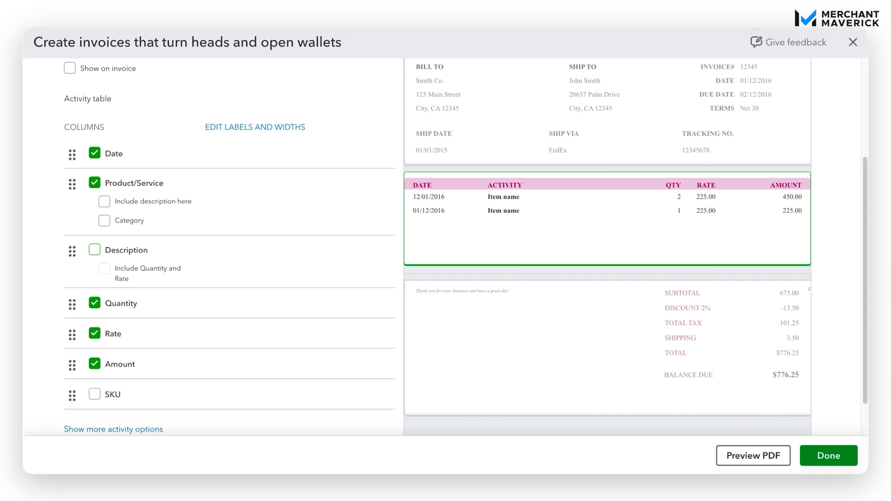
left_click(94, 250)
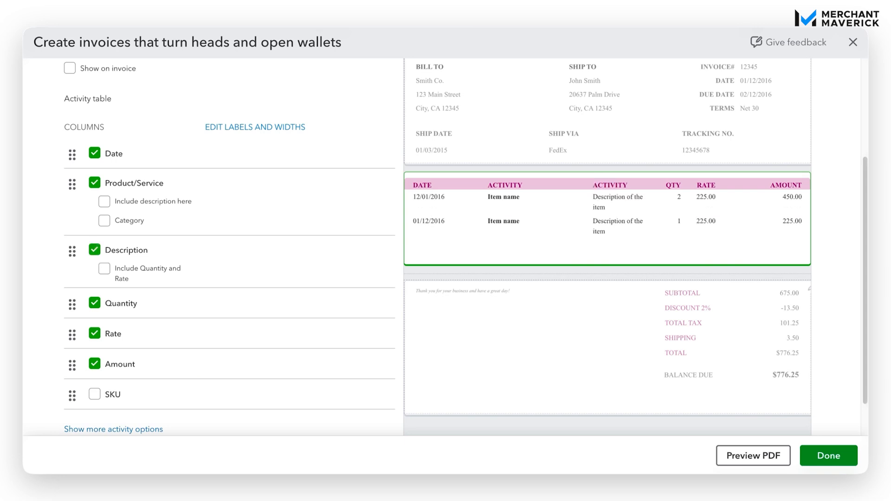
left_click(105, 268)
left_click(105, 269)
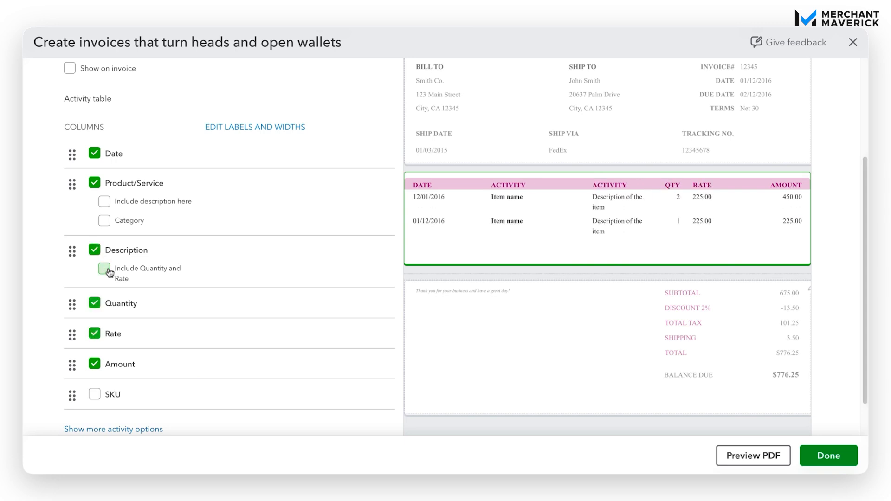
left_click(113, 429)
scroll(234, 332, "down", 3)
scroll(234, 332, "down", 2)
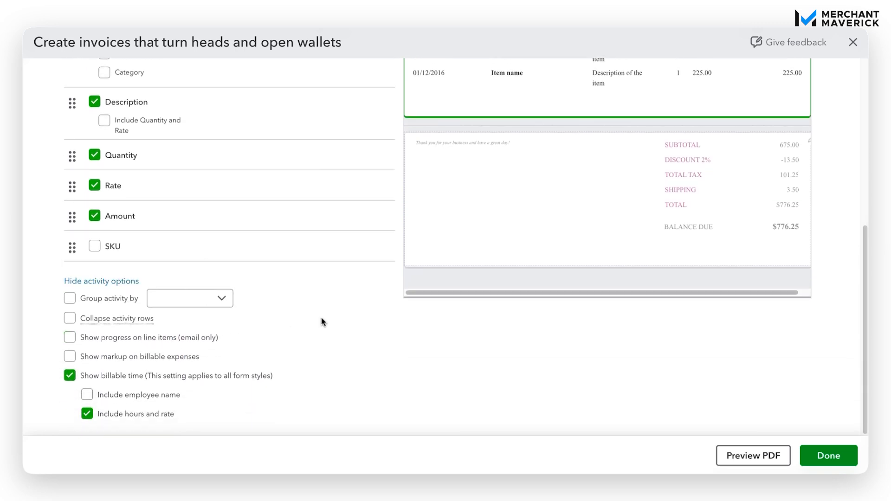
mouse_move(168, 324)
scroll(445, 246, "up", 1)
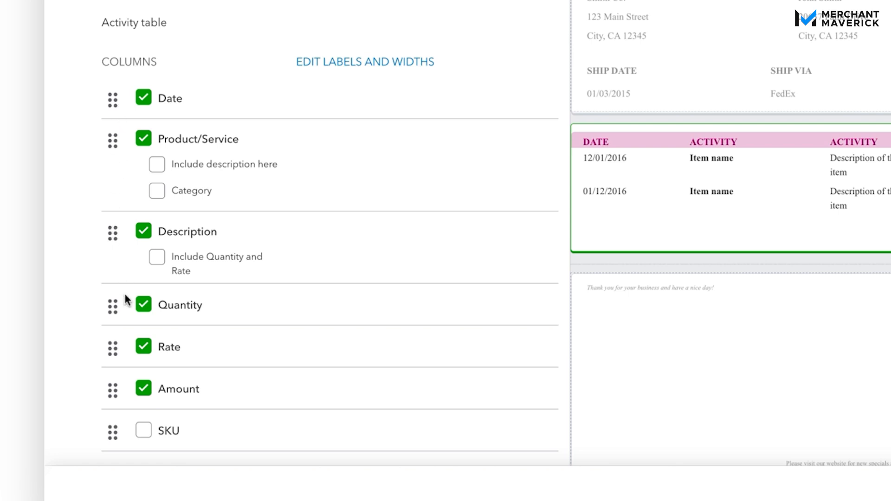
Reorder the activity table so Rate comes before Quantity, then bring up the footer settings
left_click_drag(114, 305, 112, 314)
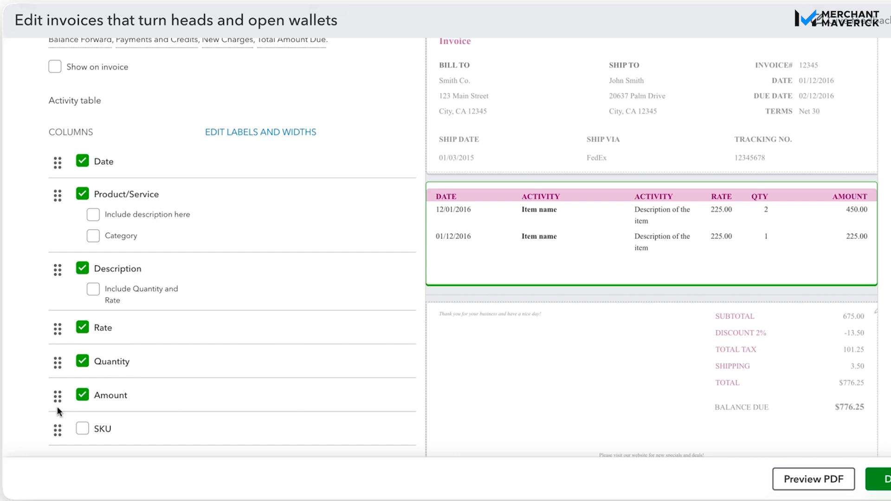
left_click_drag(58, 396, 59, 394)
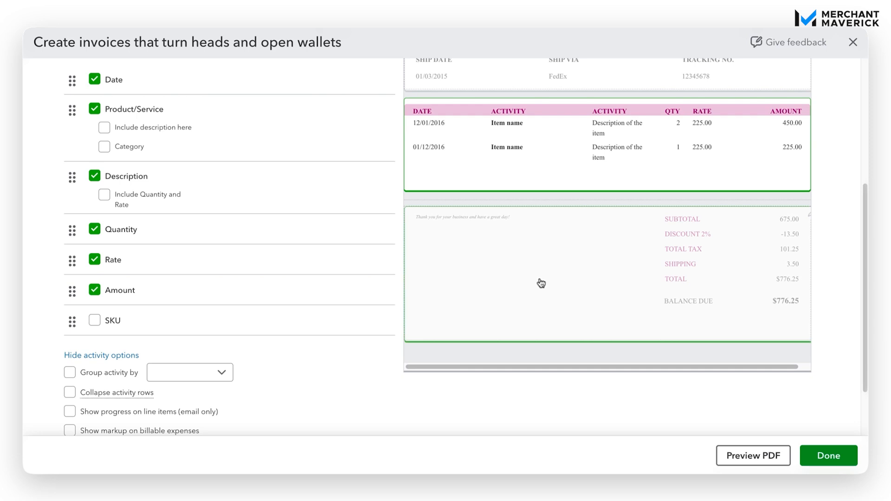
left_click(540, 283)
scroll(302, 258, "up", 5)
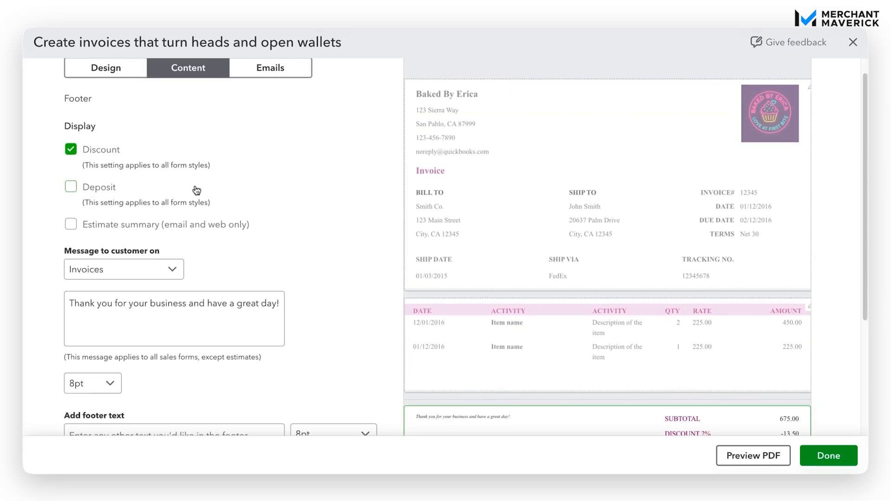
scroll(302, 274, "down", 1)
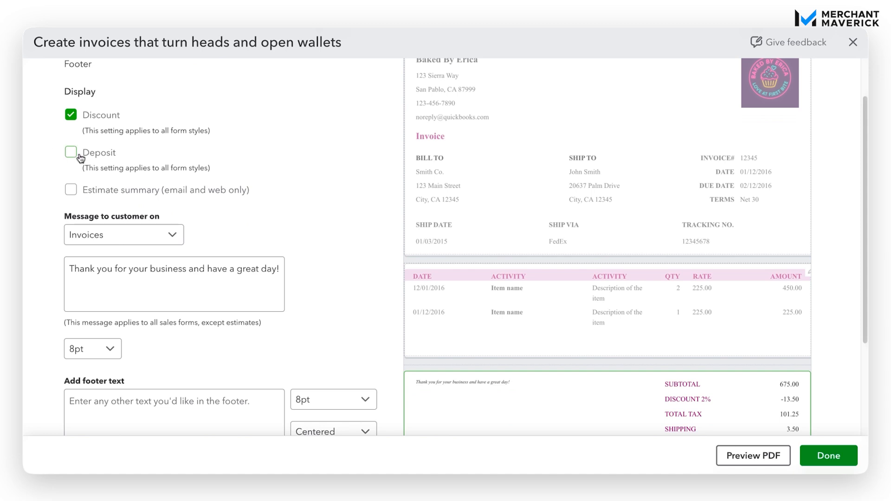
left_click(71, 153)
scroll(242, 216, "down", 3)
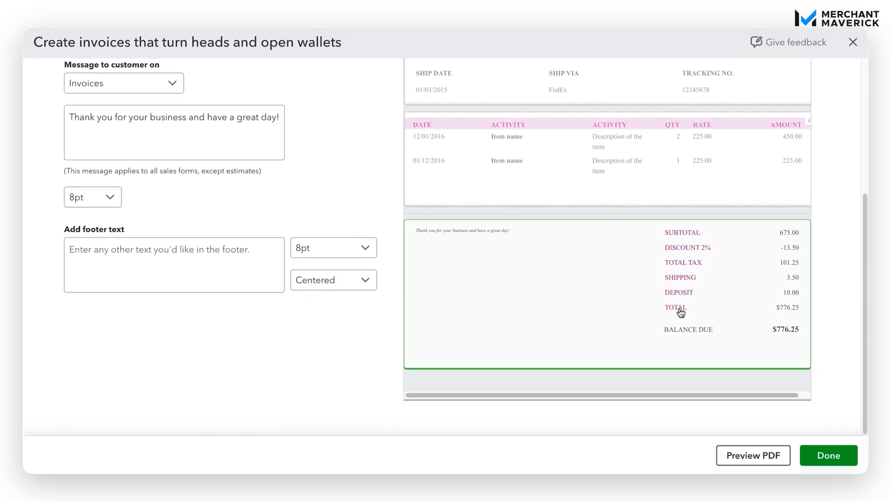
scroll(336, 204, "up", 5)
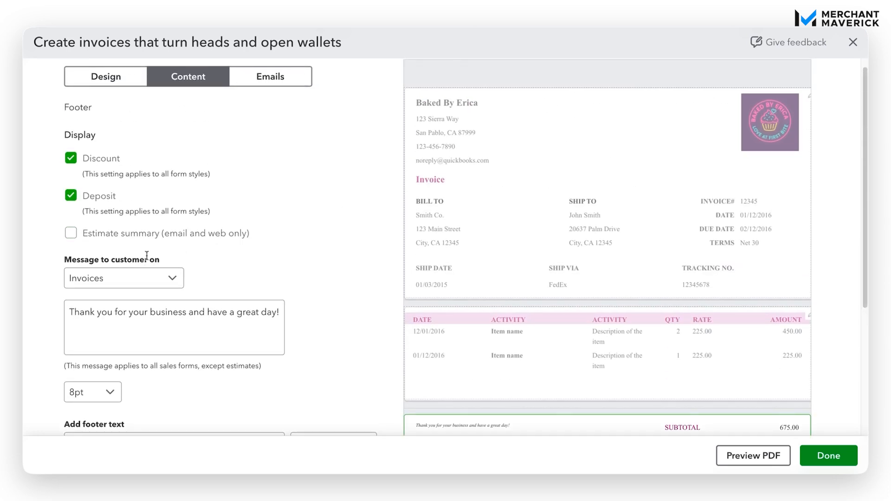
left_click(72, 195)
scroll(259, 193, "down", 3)
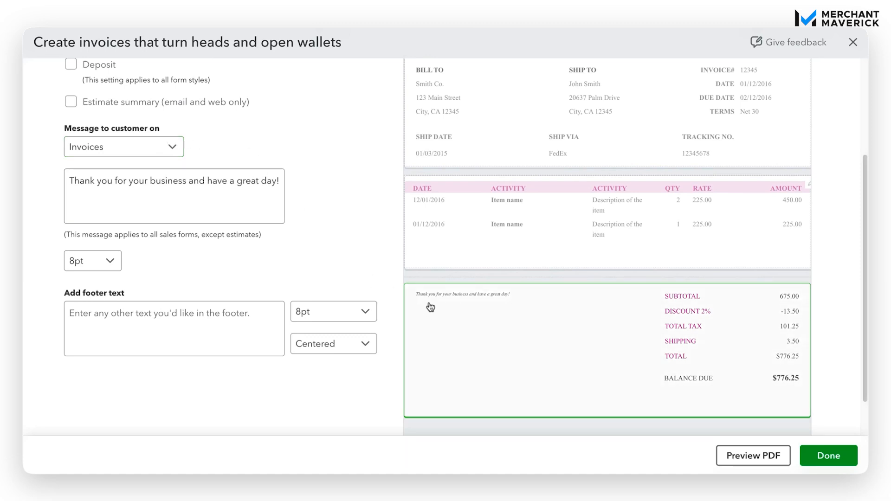
Change 'great' to 'nice' in the thank-you message, keeping it at 8pt
left_click(242, 181)
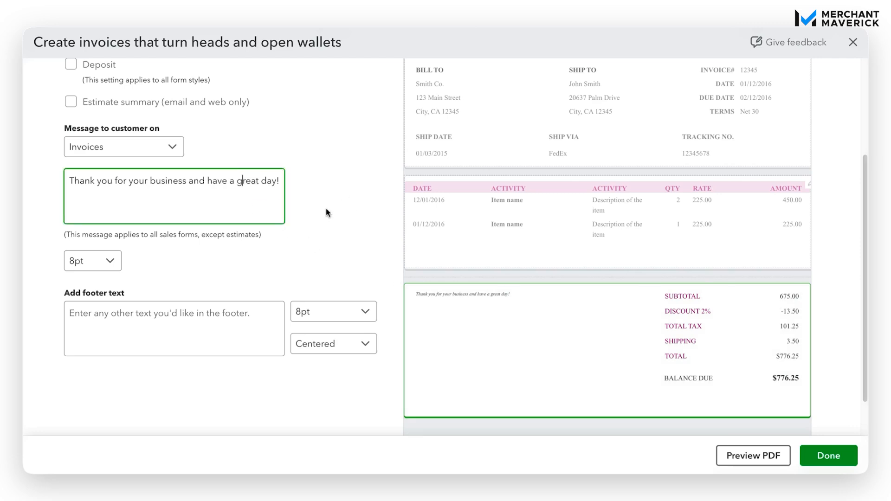
double_click(252, 180)
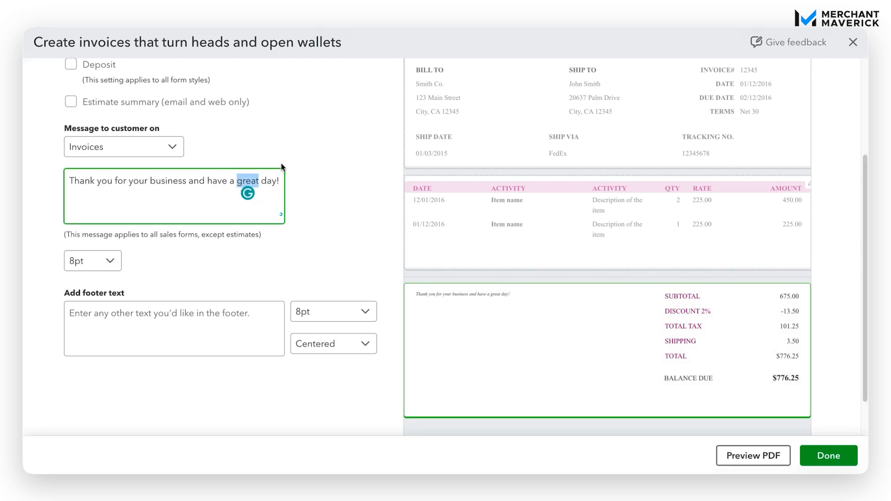
type("b")
key("BackSpace")
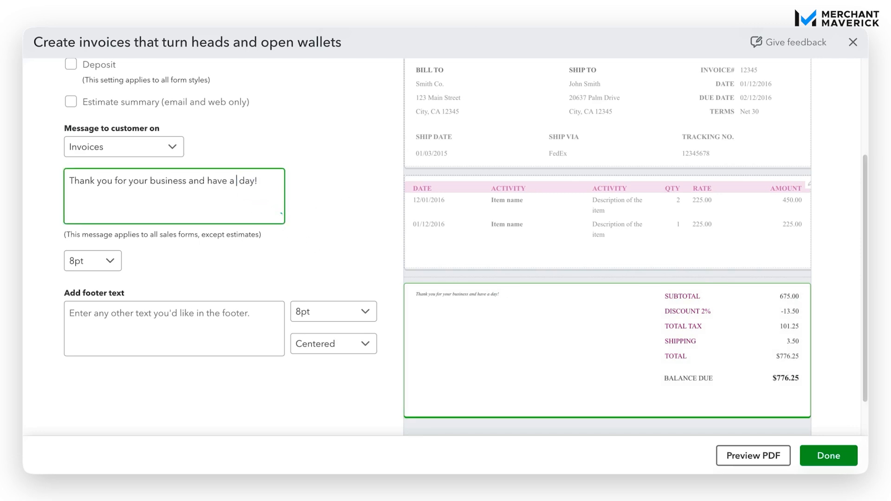
type("nice")
scroll(186, 219, "down", 1)
left_click(110, 238)
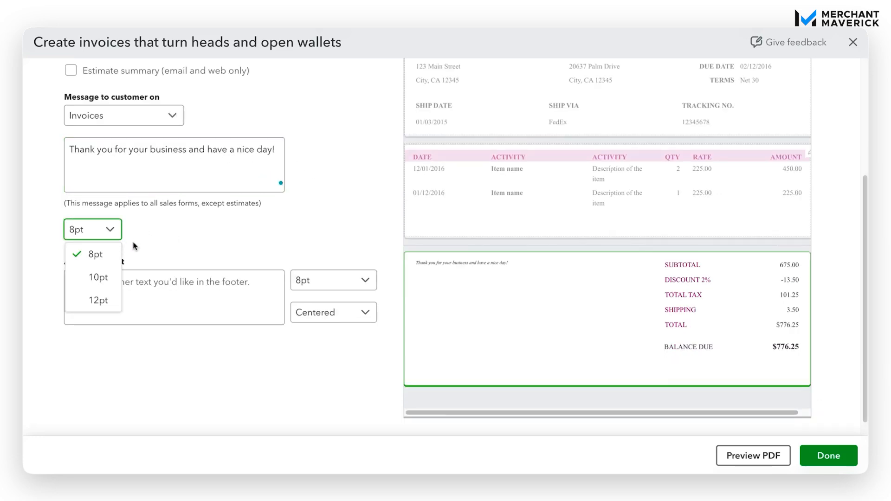
left_click(301, 238)
Add the 8pt footer 'Please visit our website for new specials and deals!' and show the email settings
left_click(150, 302)
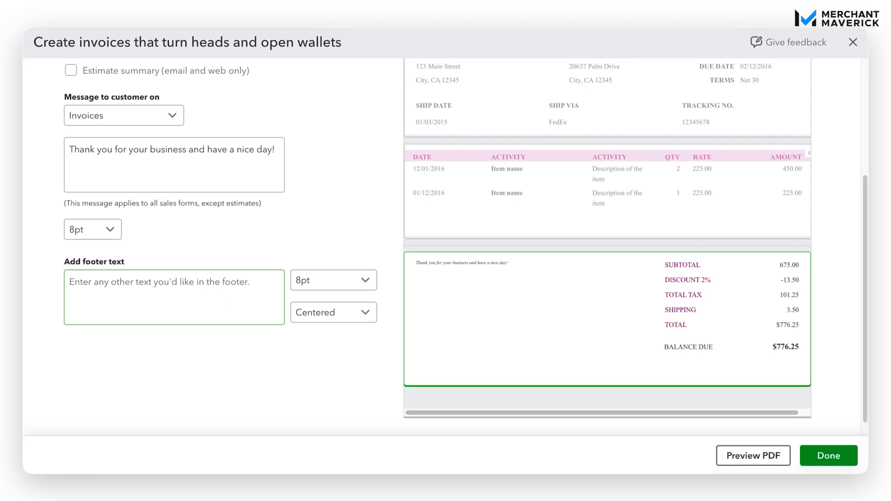
type("Please visit ")
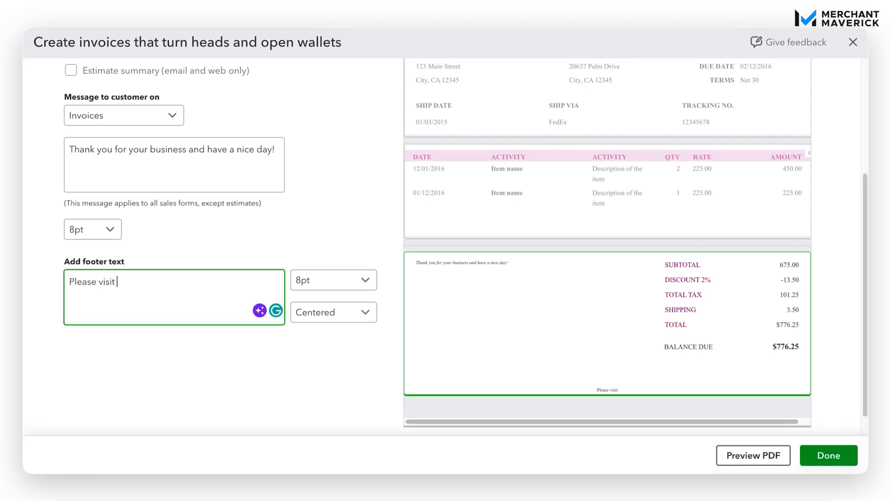
type("our website for ne")
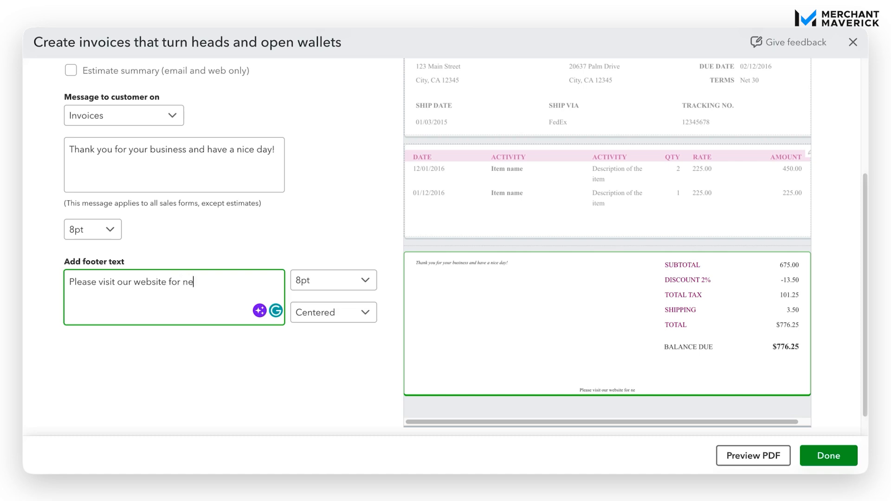
type("w specia")
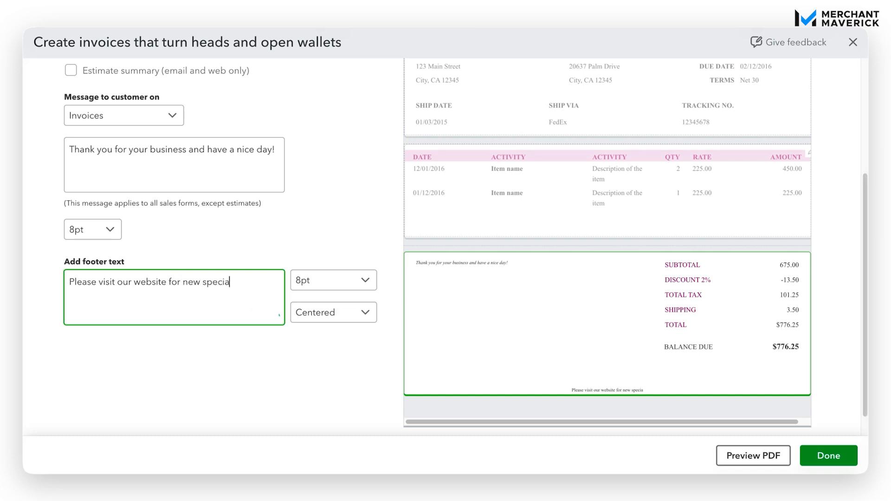
type("ls and deals")
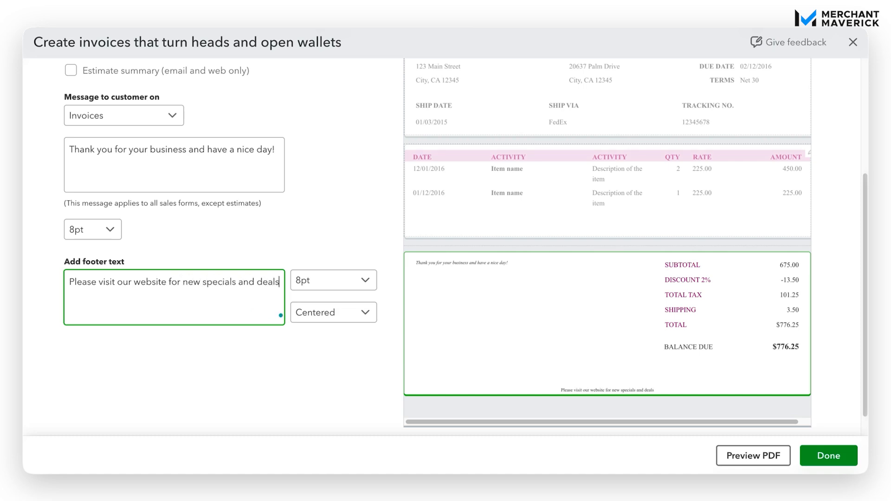
type("!")
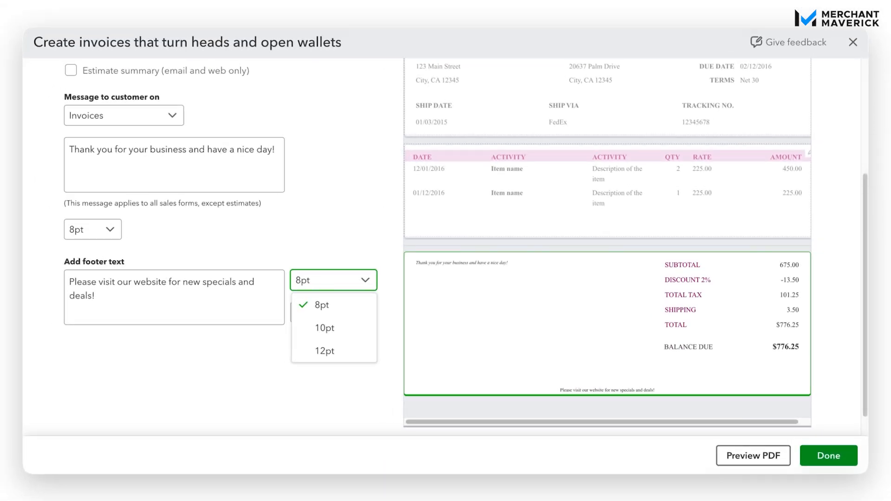
left_click(365, 279)
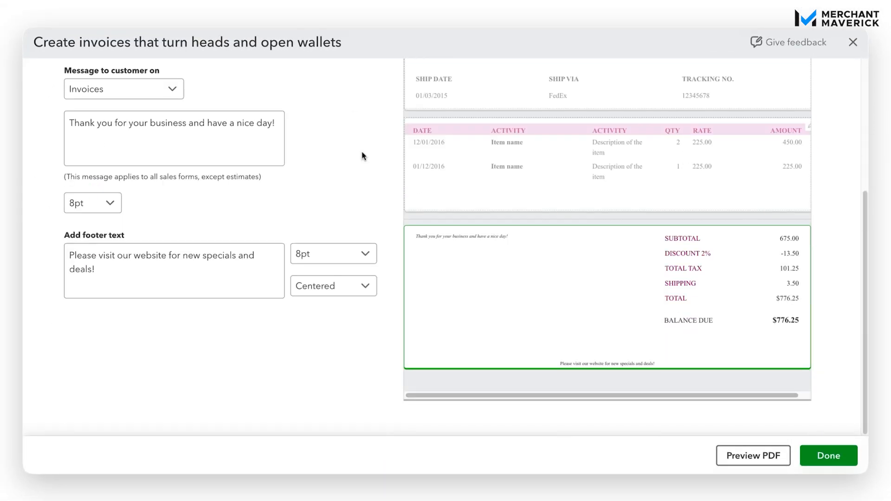
scroll(363, 156, "up", 5)
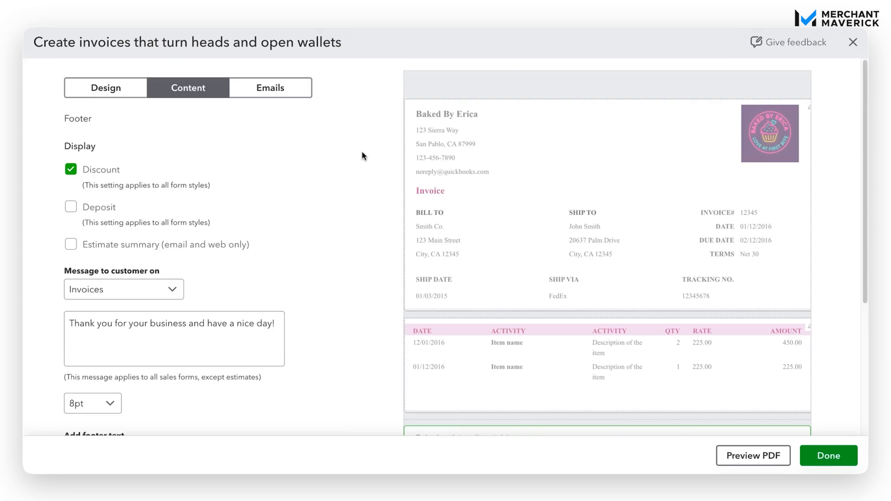
left_click(279, 95)
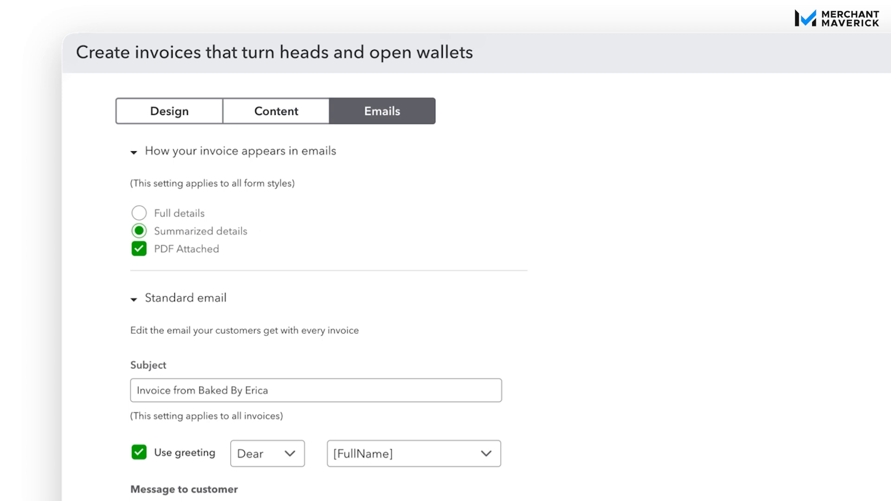
left_click(139, 213)
left_click(139, 249)
left_click(139, 250)
left_click(139, 231)
scroll(537, 246, "down", 3)
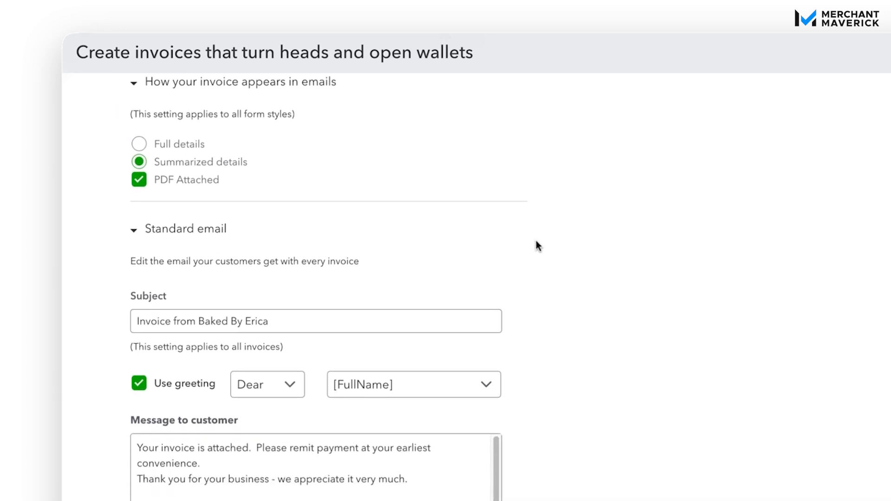
scroll(537, 246, "down", 1)
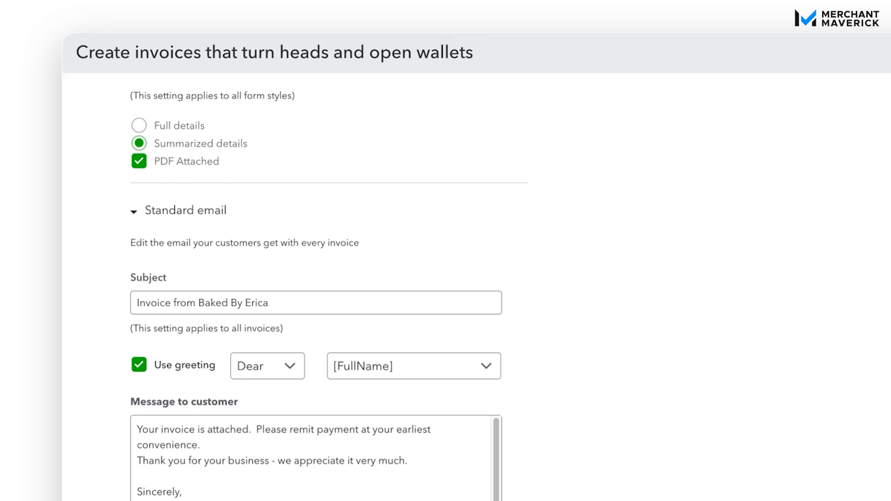
scroll(455, 255, "down", 1)
left_click(200, 279)
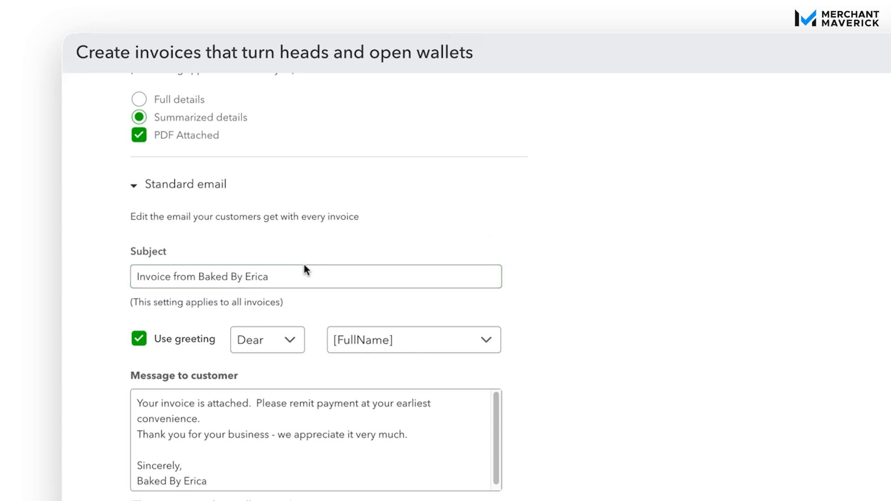
scroll(608, 245, "down", 1)
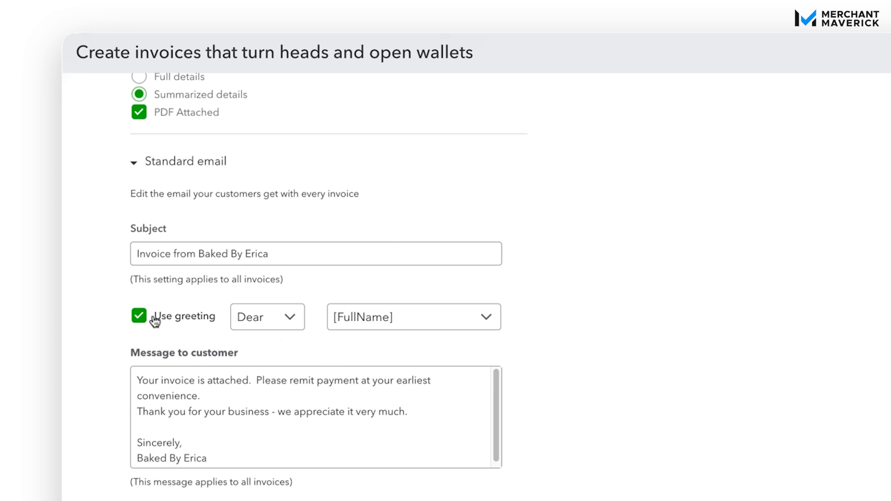
left_click(140, 319)
left_click(139, 318)
left_click(276, 322)
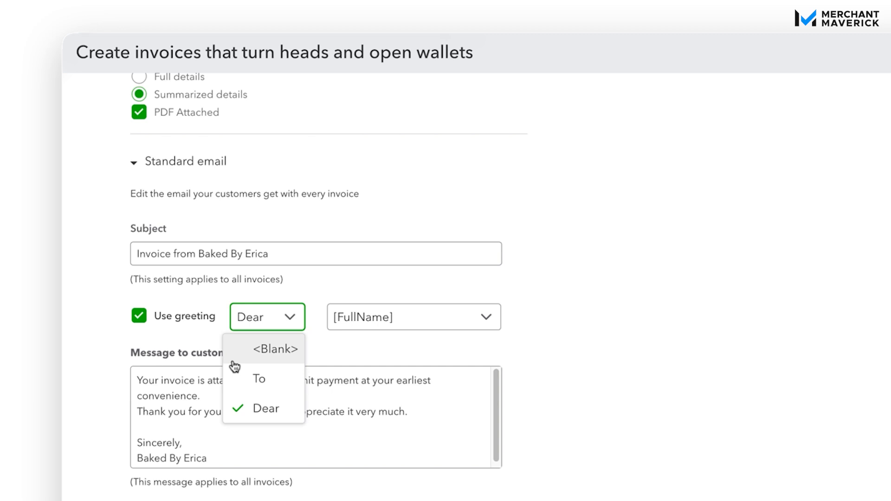
left_click(530, 332)
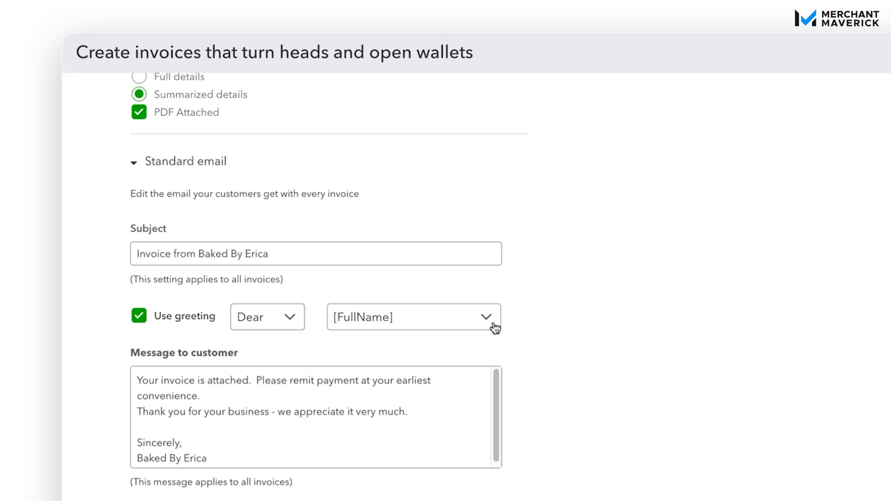
left_click(493, 327)
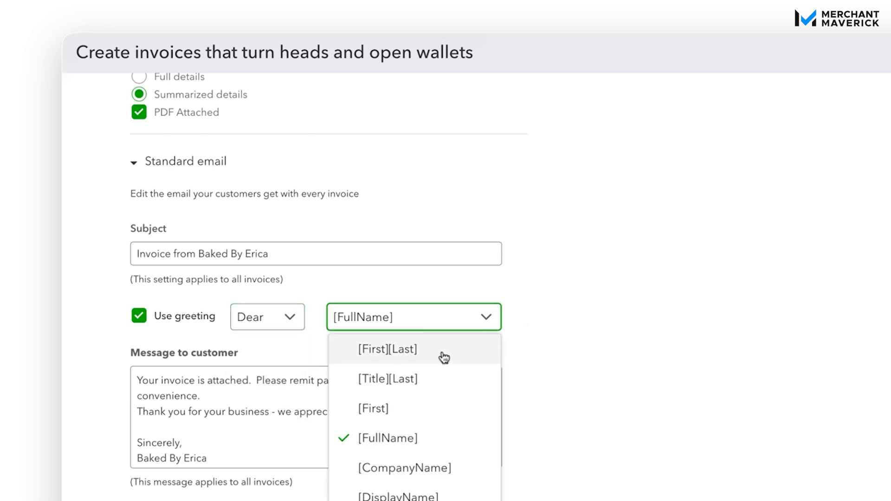
left_click(550, 324)
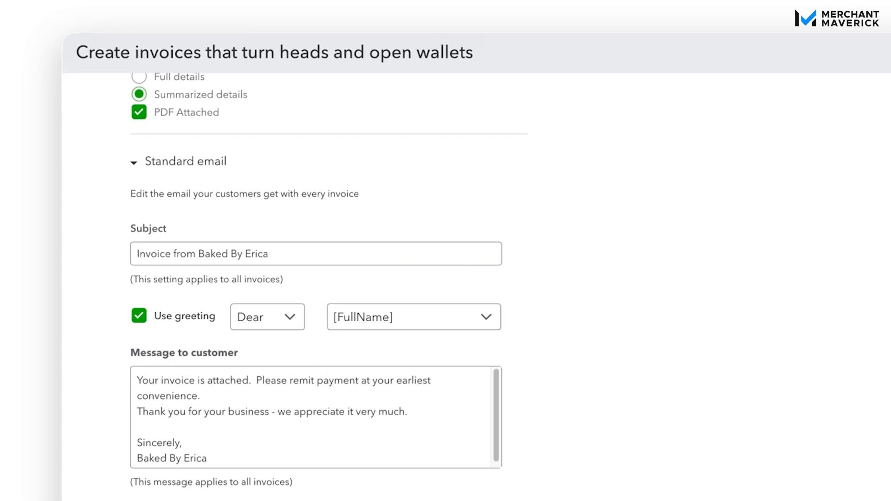
left_click(453, 382)
left_click(455, 447)
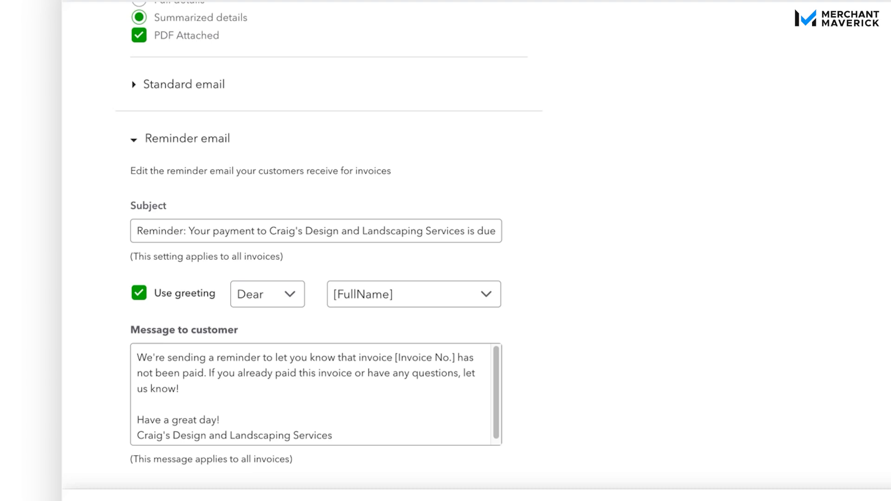
left_click(487, 231)
scroll(623, 327, "down", 1)
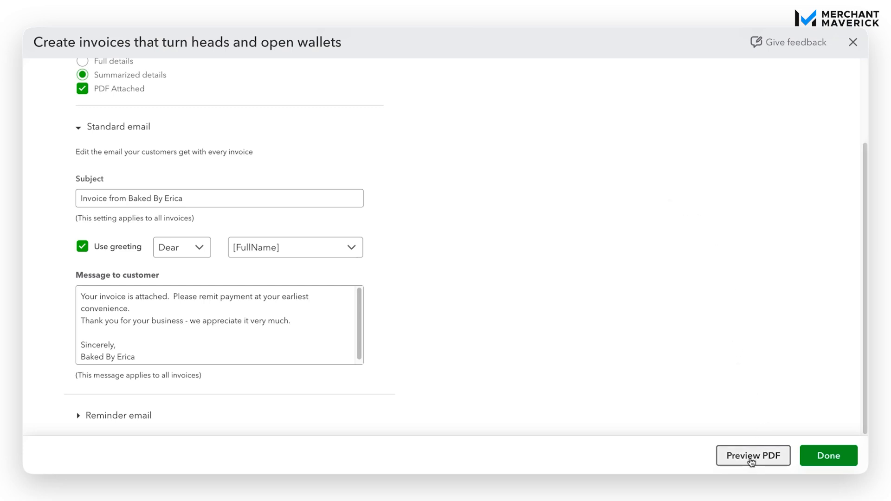
left_click(751, 457)
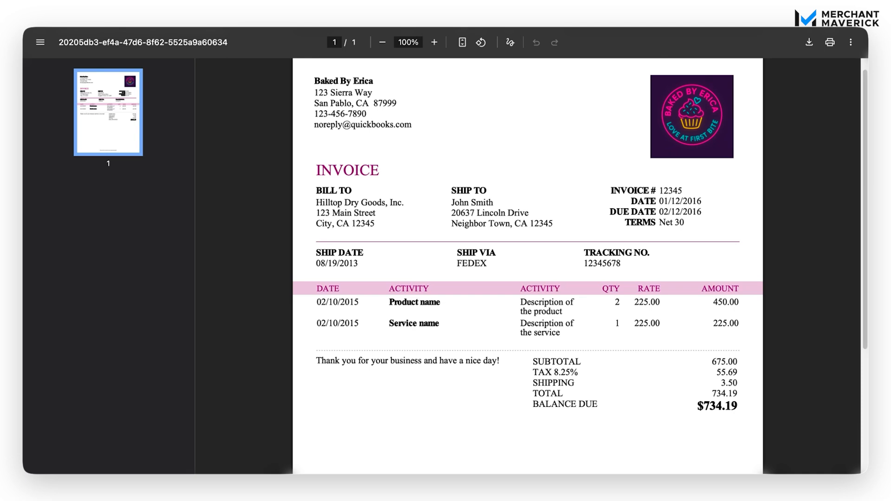
scroll(528, 264, "down", 4)
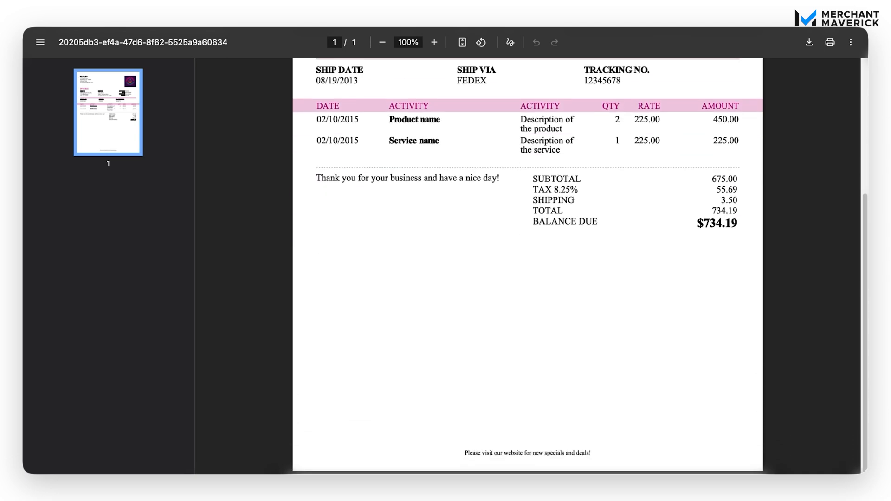
scroll(528, 265, "up", 2)
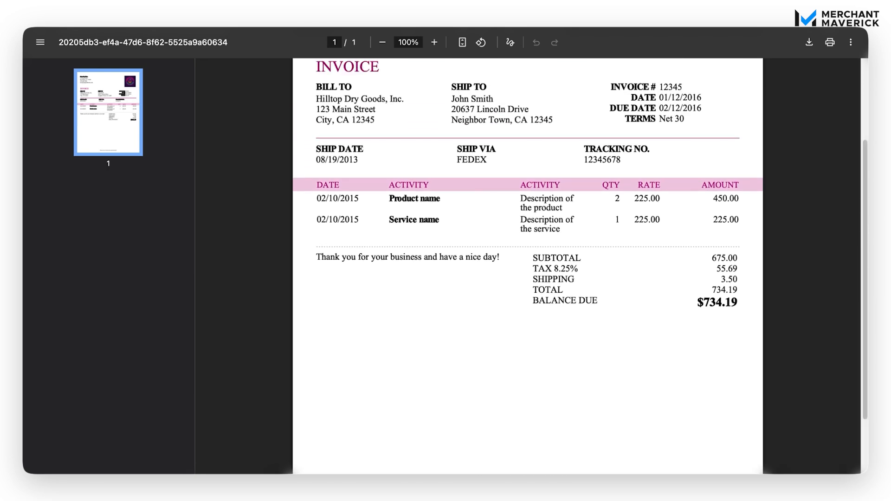
scroll(528, 264, "up", 1)
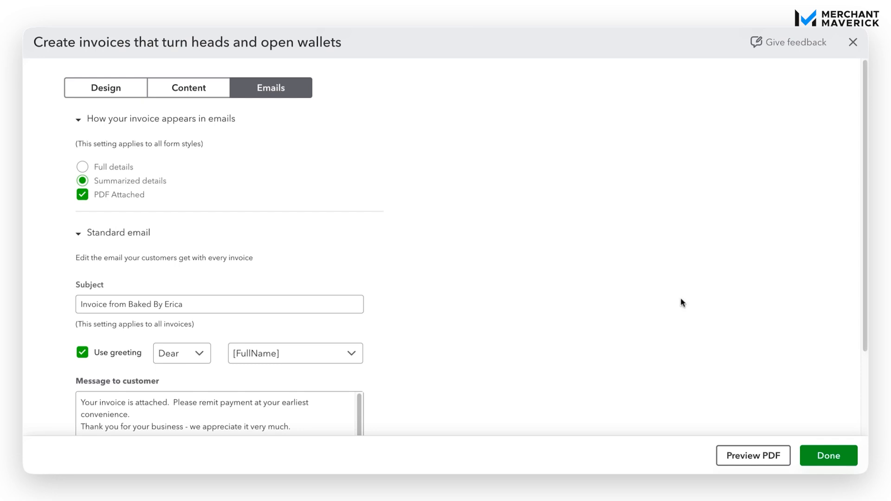
Save the invoice style with Done, then close the reopened editor without saving
left_click(821, 456)
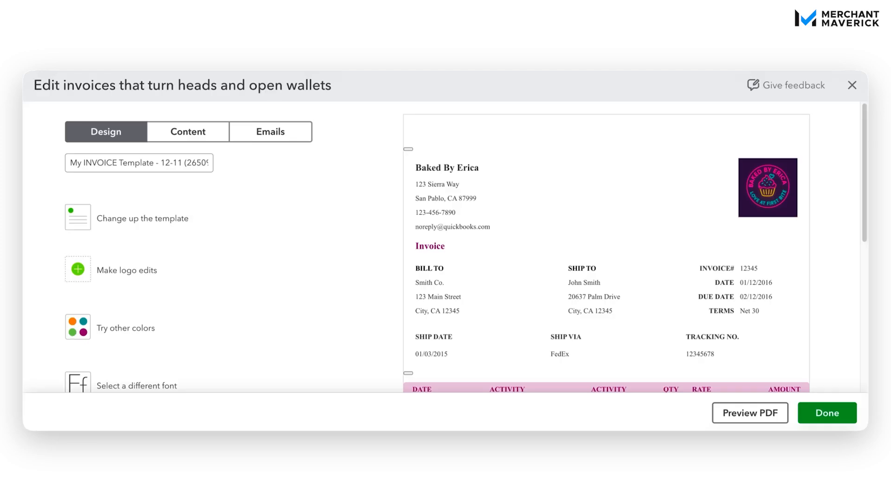
left_click(853, 86)
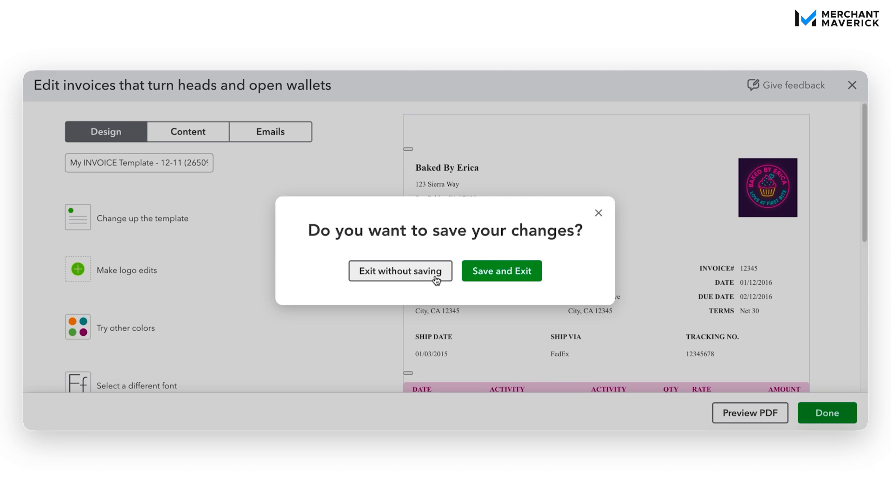
left_click(396, 271)
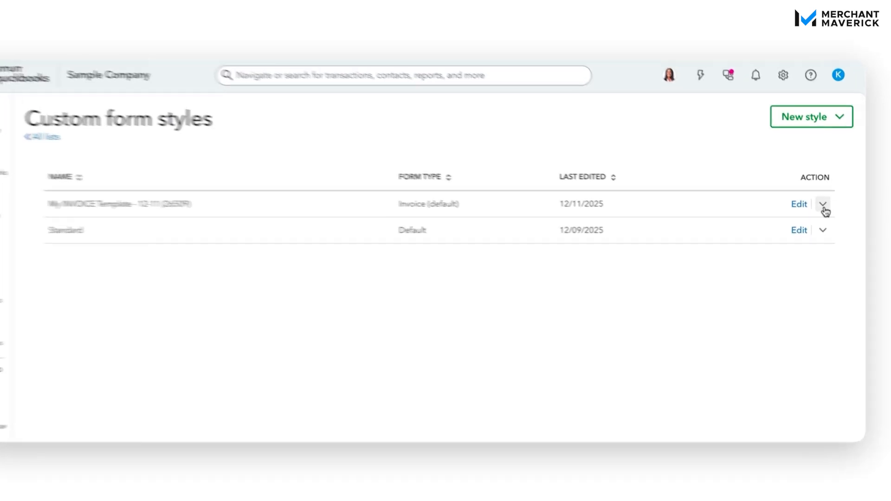
Remove My INVOICE Template - 12-11 (26509) as the default and reopen its action menu
left_click(824, 206)
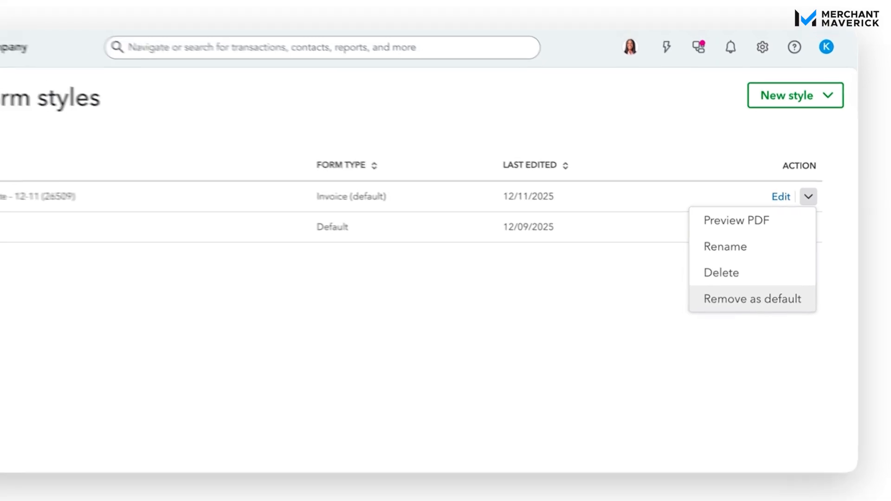
left_click(782, 289)
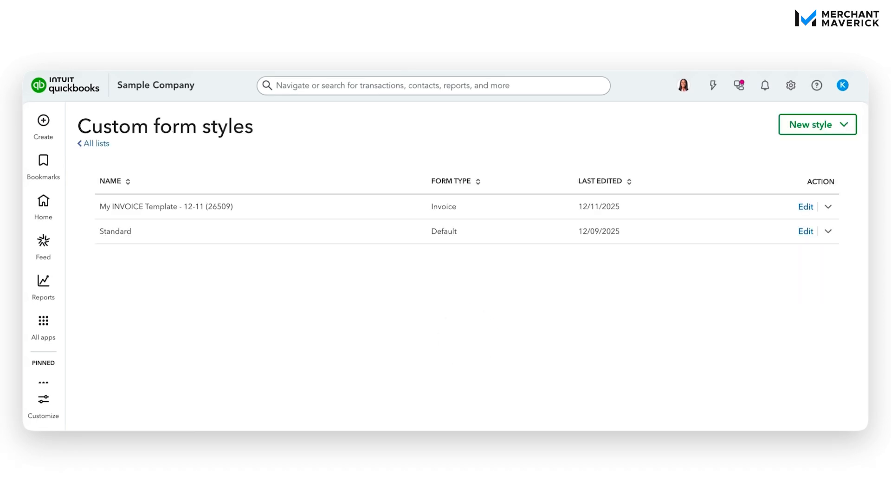
left_click(829, 207)
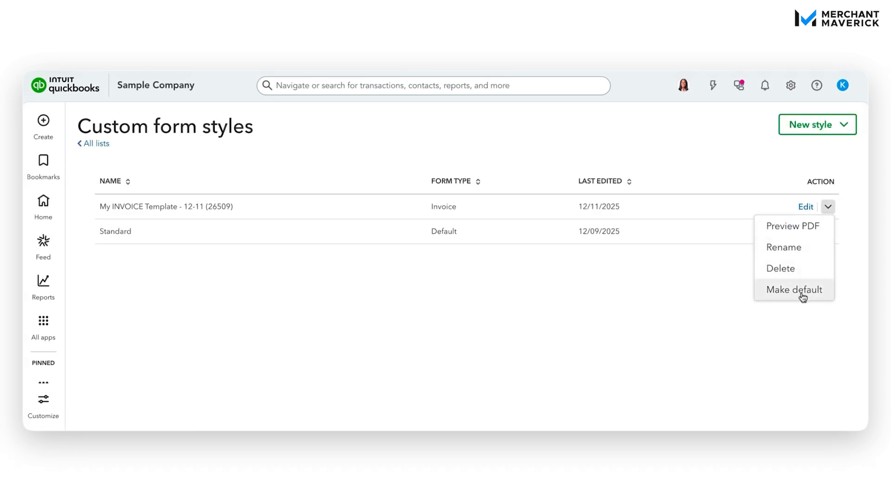